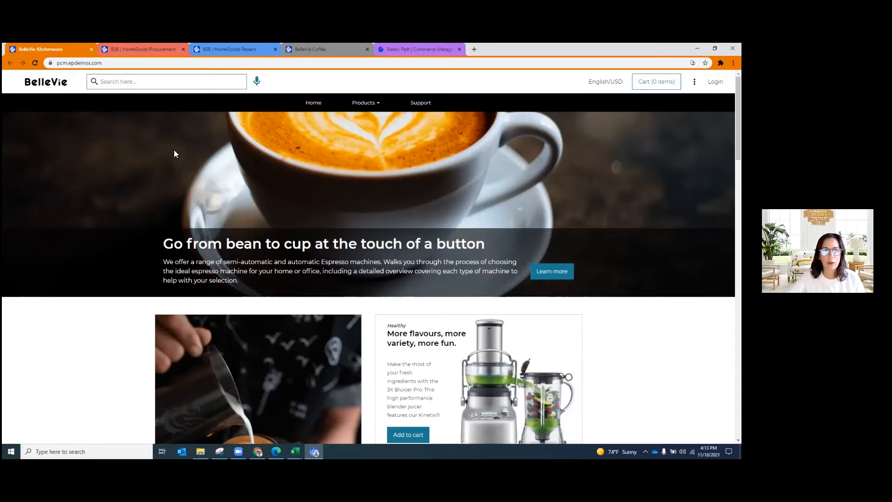
# Step: Look through the HomeGoods Procurement, HomeGoods Repairs and BelleVie Coffee storefronts and their web addresses
pyautogui.click(145, 49)
pyautogui.click(101, 63)
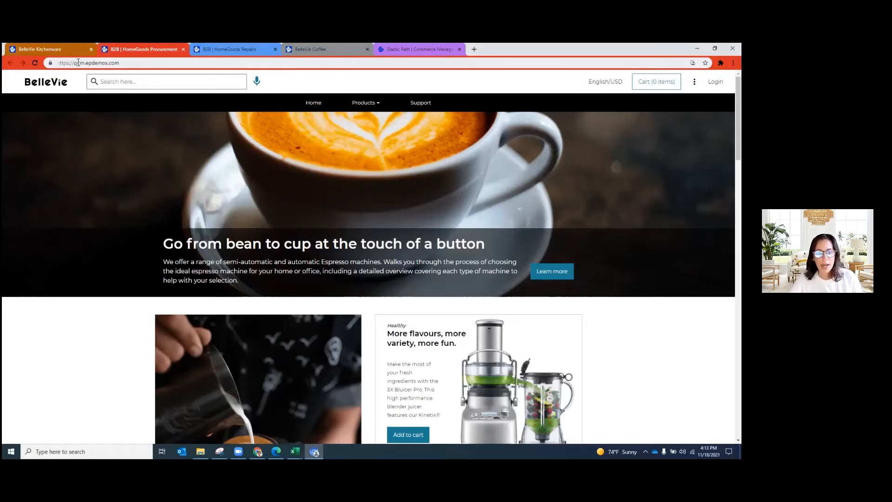
pyautogui.click(210, 49)
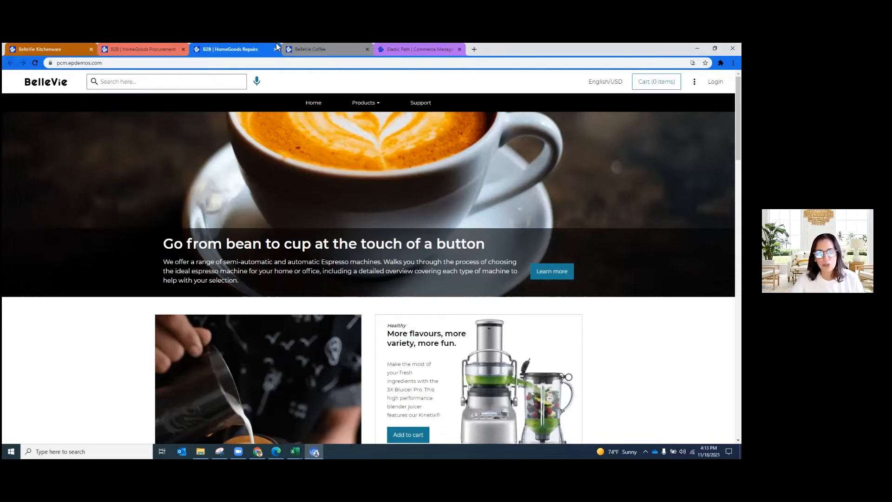
pyautogui.click(289, 48)
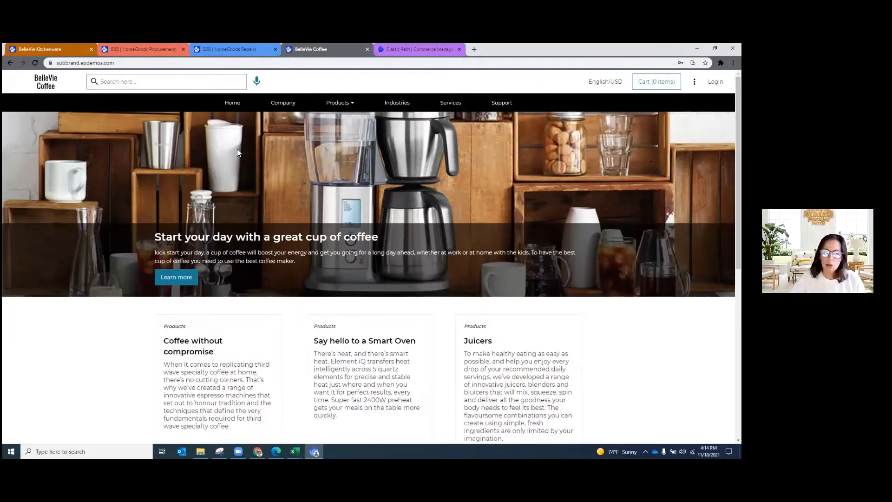
# Step: Return to the BelleVie Kitchenware storefront and log in with the saved shopper credentials
pyautogui.hotkey('ctrl', '1')
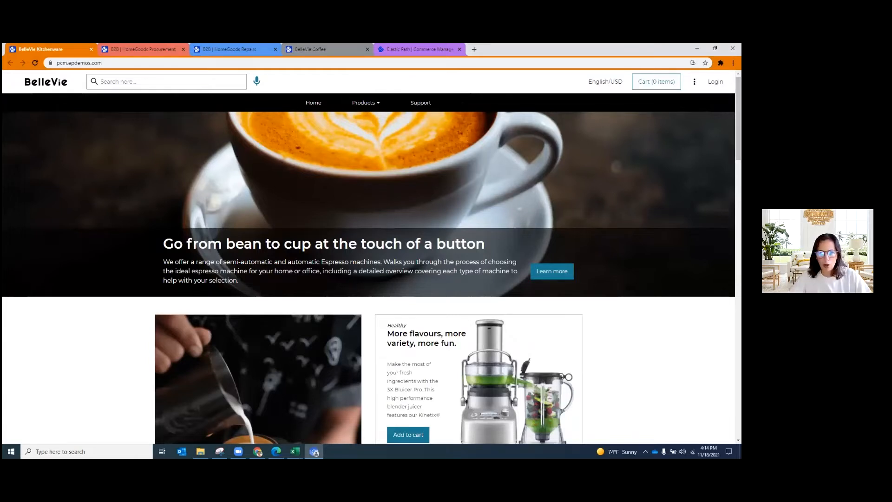
pyautogui.click(715, 82)
pyautogui.click(319, 292)
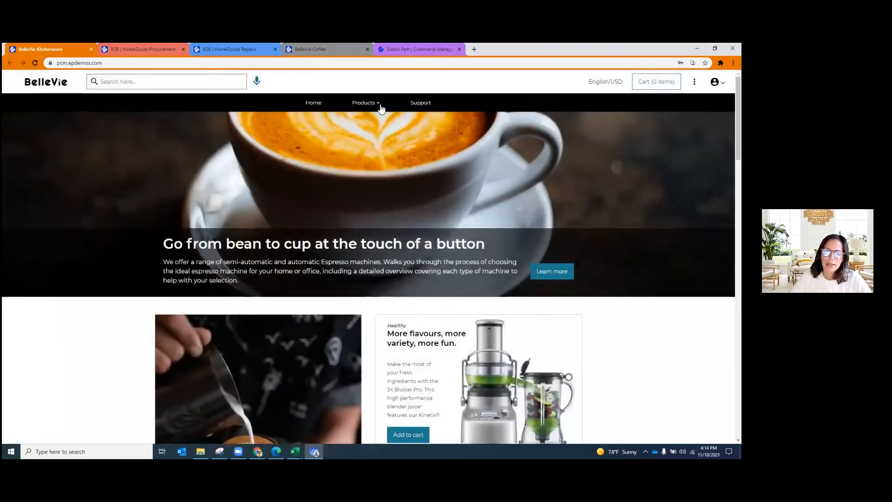
# Step: Open the product page of the One° Precision Poacher from the Sous-Vide category
pyautogui.moveTo(380, 108)
pyautogui.click(65, 224)
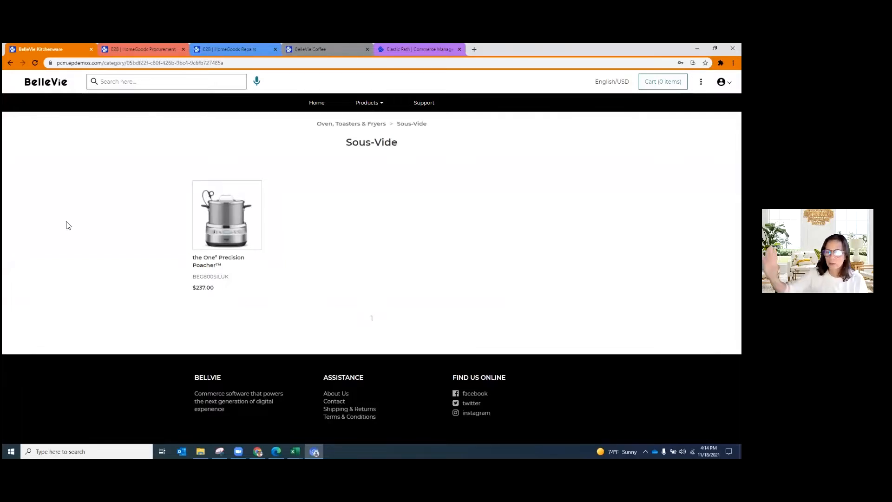
pyautogui.click(208, 240)
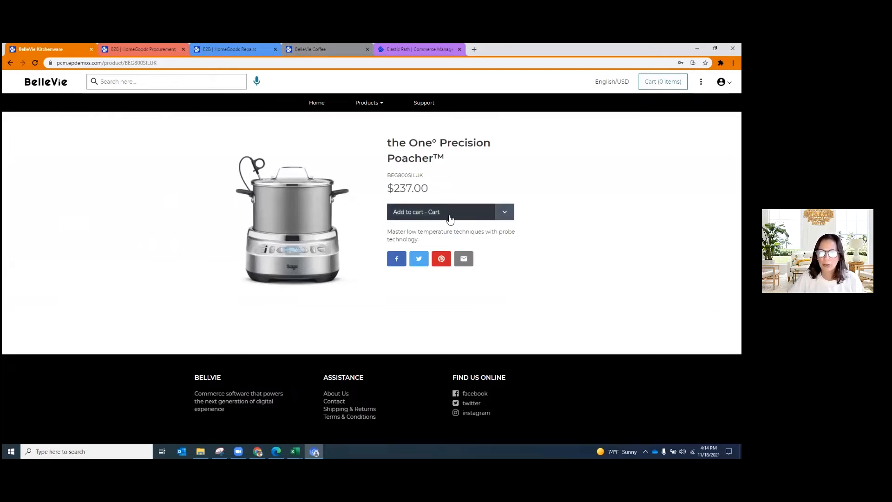
# Step: Create a new cart named Kitchen Remodeled from the poacher's product page
pyautogui.click(505, 211)
pyautogui.click(413, 230)
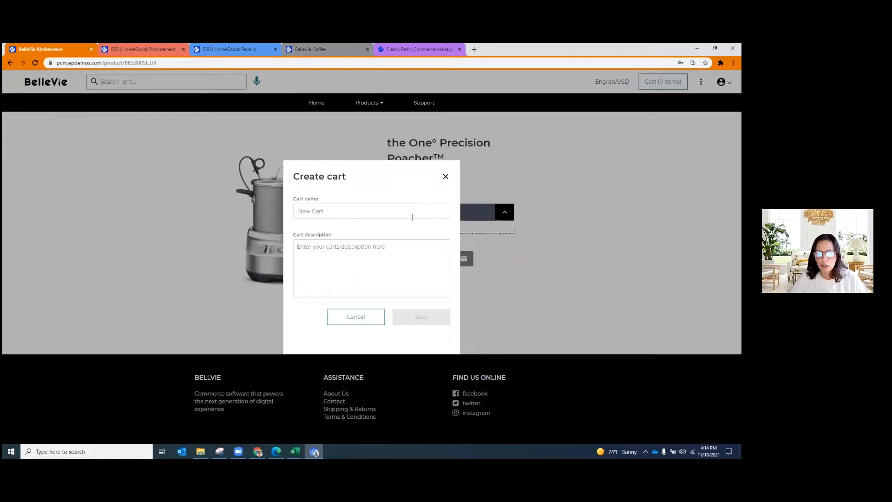
pyautogui.click(414, 213)
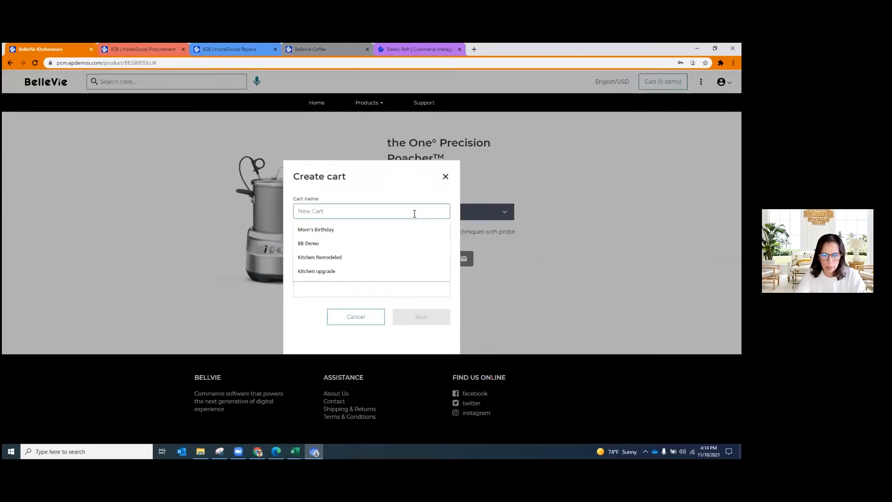
pyautogui.click(344, 256)
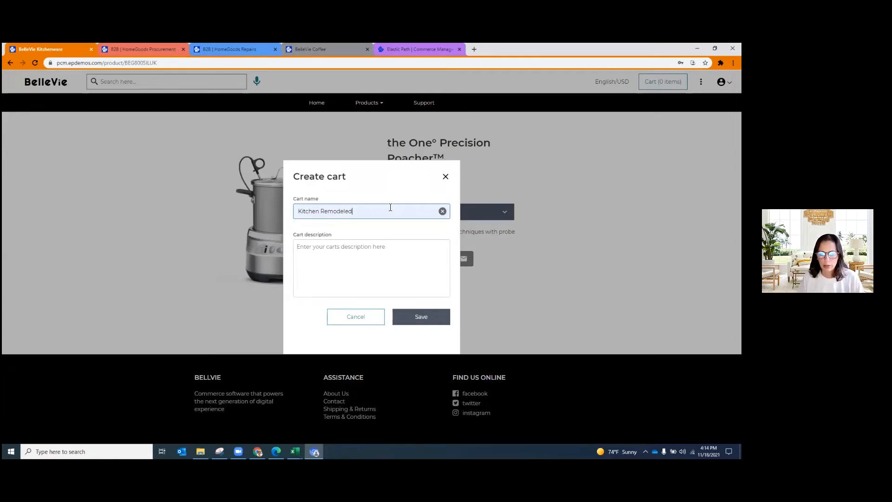
pyautogui.click(432, 322)
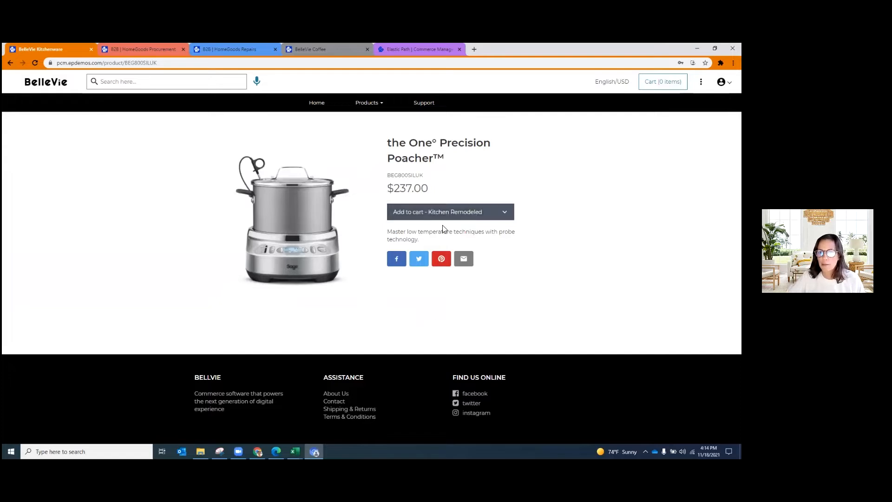
# Step: Add the One° Precision Poacher to the Kitchen Remodeled cart, review the cart contents and close the cart
pyautogui.click(444, 220)
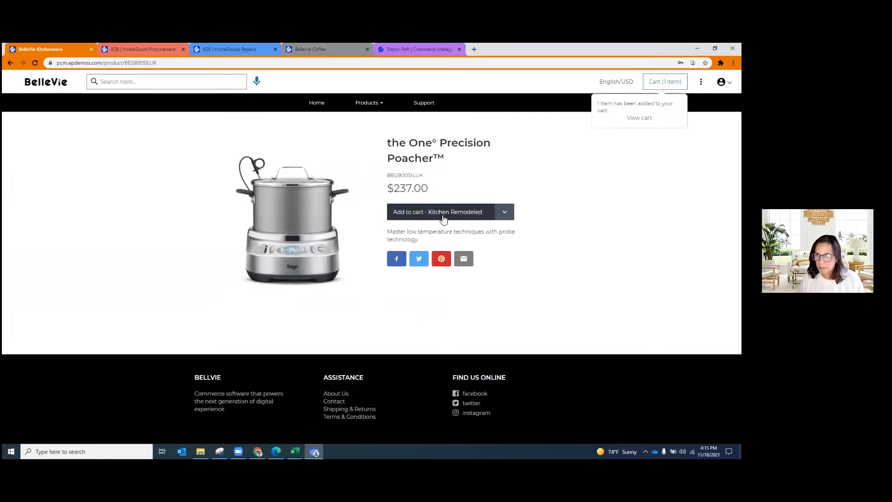
pyautogui.click(640, 118)
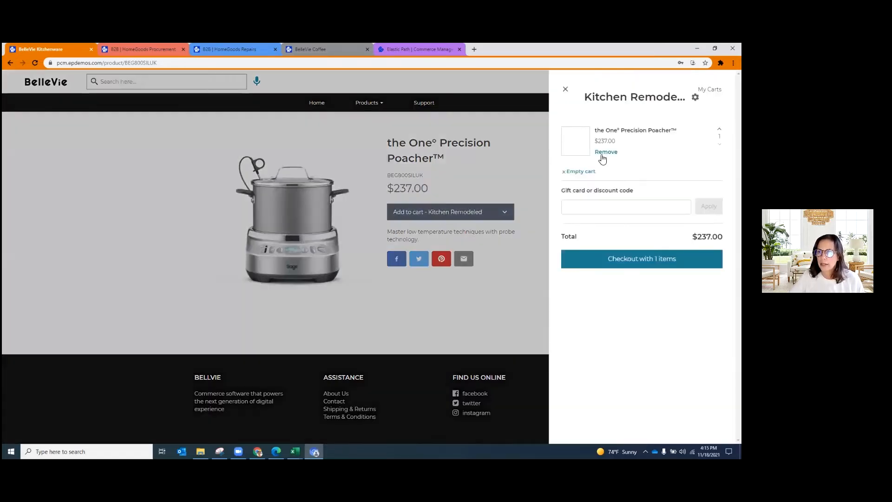
pyautogui.click(534, 93)
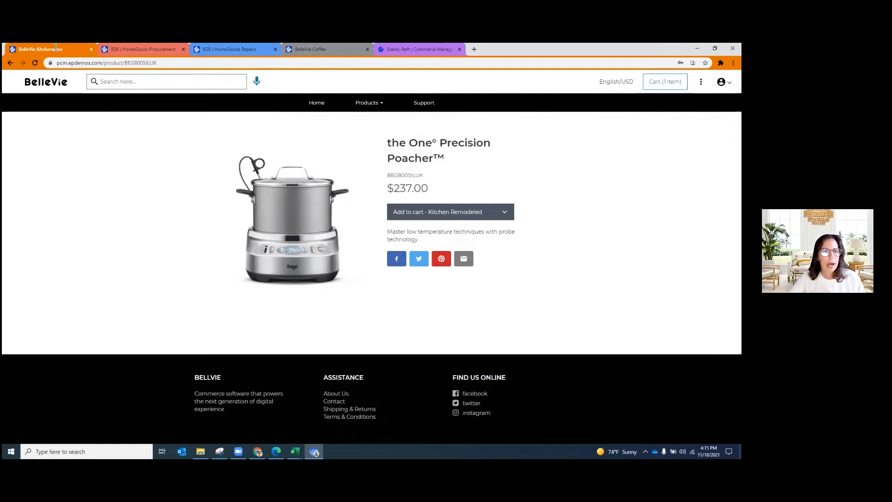
# Step: Switch to the HomeGoods Procurement storefront and log in with the saved buyer credentials
pyautogui.click(113, 47)
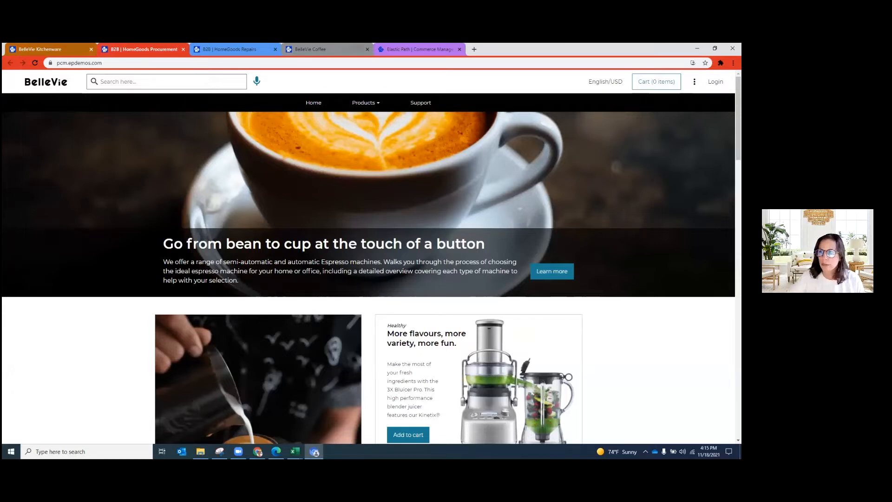
pyautogui.click(716, 82)
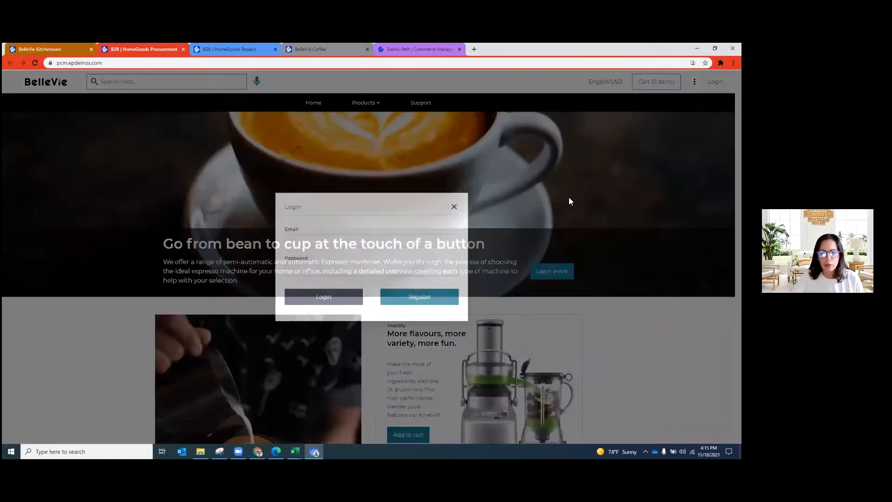
pyautogui.click(325, 299)
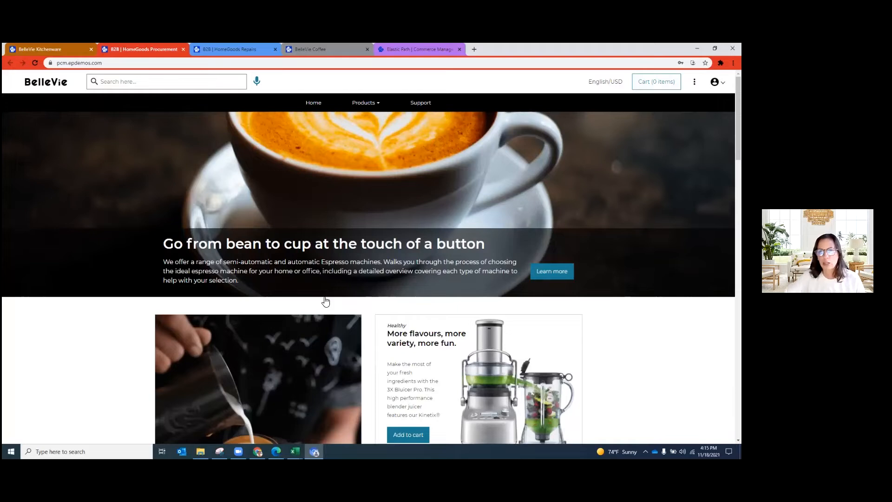
# Step: Open the Sous-Vide category and check the procurement buyer's price for the One° Precision Poacher
pyautogui.click(363, 104)
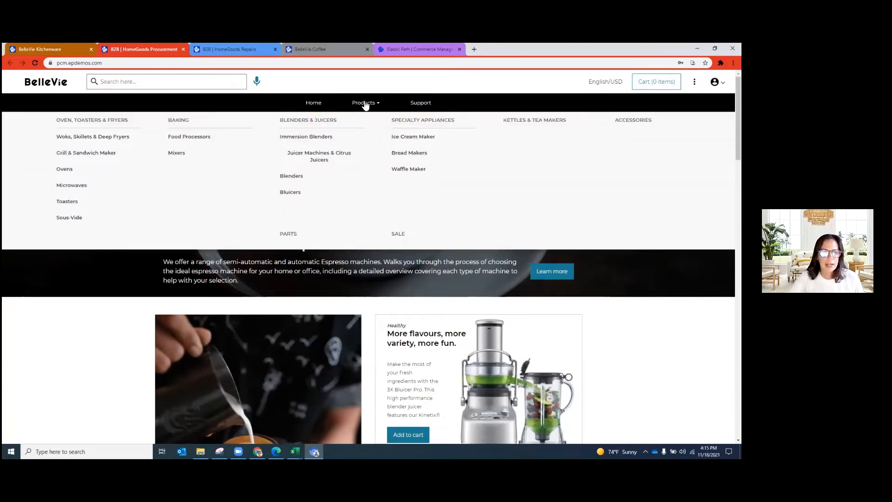
pyautogui.click(69, 217)
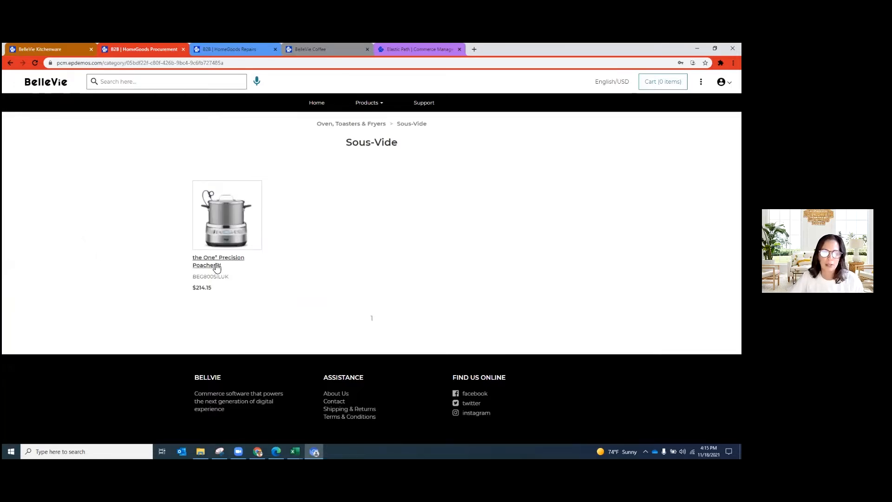
pyautogui.moveTo(219, 289); pyautogui.dragTo(184, 293)
pyautogui.click(205, 295)
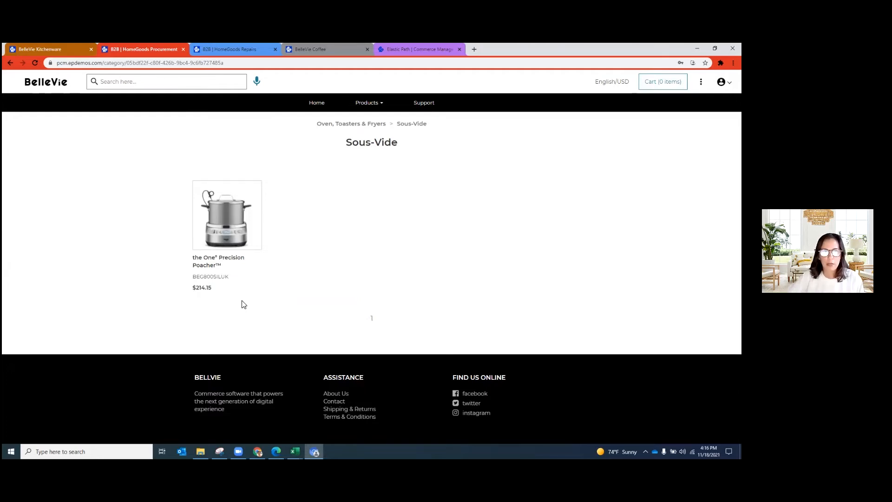
# Step: Log in to the HomeGoods Repairs storefront with the saved credentials and view the product categories offered there
pyautogui.click(209, 48)
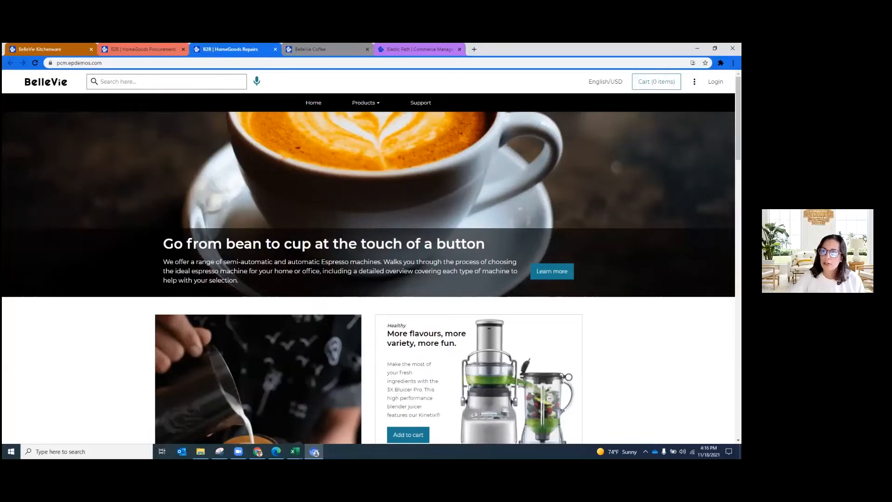
pyautogui.click(716, 82)
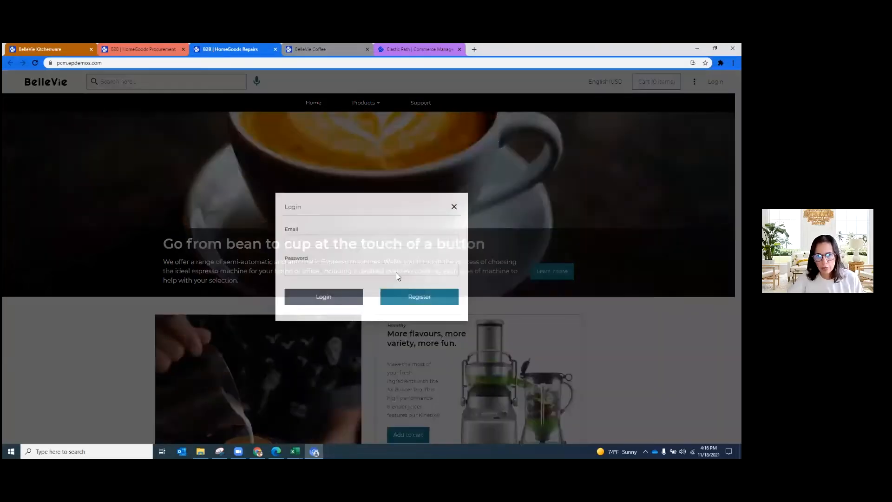
pyautogui.click(347, 301)
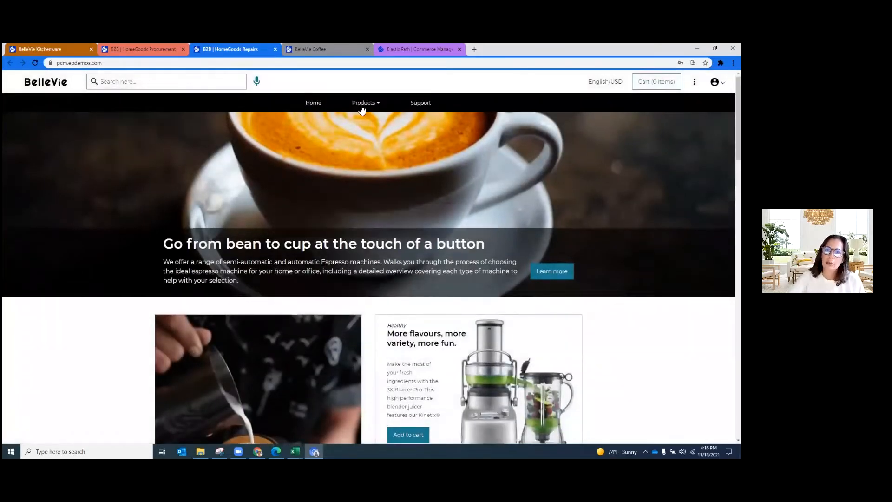
pyautogui.click(378, 110)
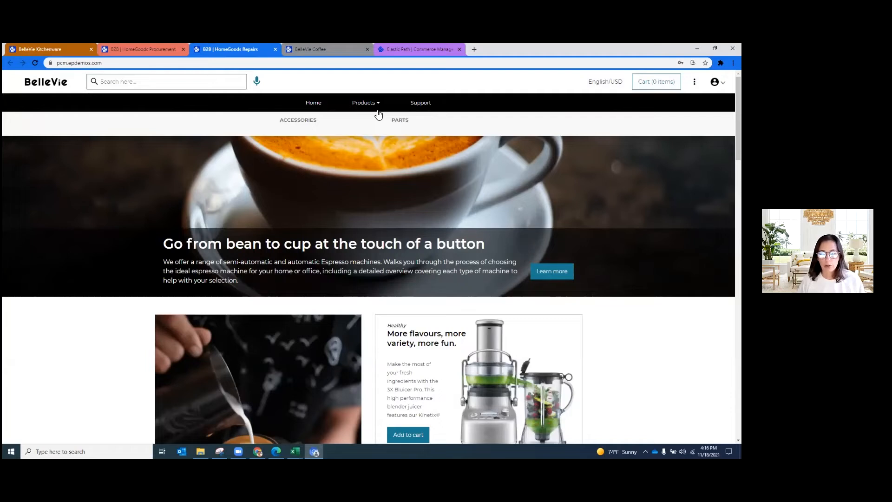
# Step: Log in to the BelleVie Coffee storefront with the saved shopper credentials and review the shared Kitchen Remodeled cart
pyautogui.click(311, 46)
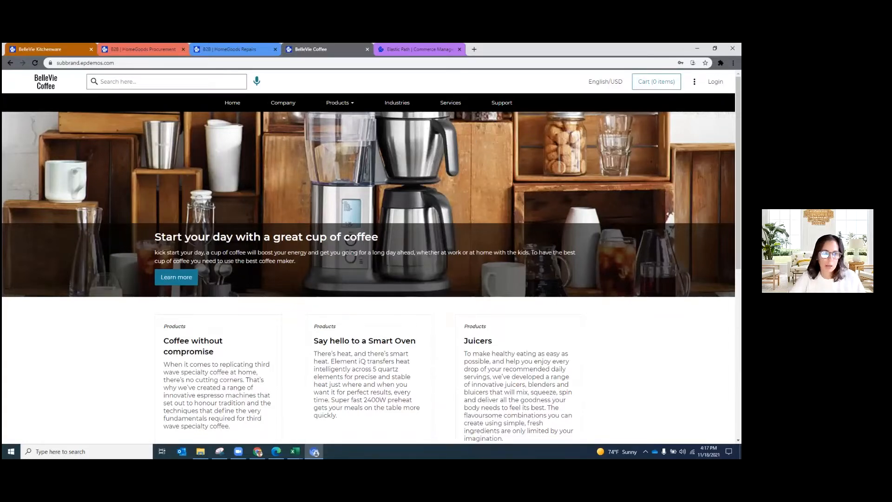
pyautogui.click(715, 82)
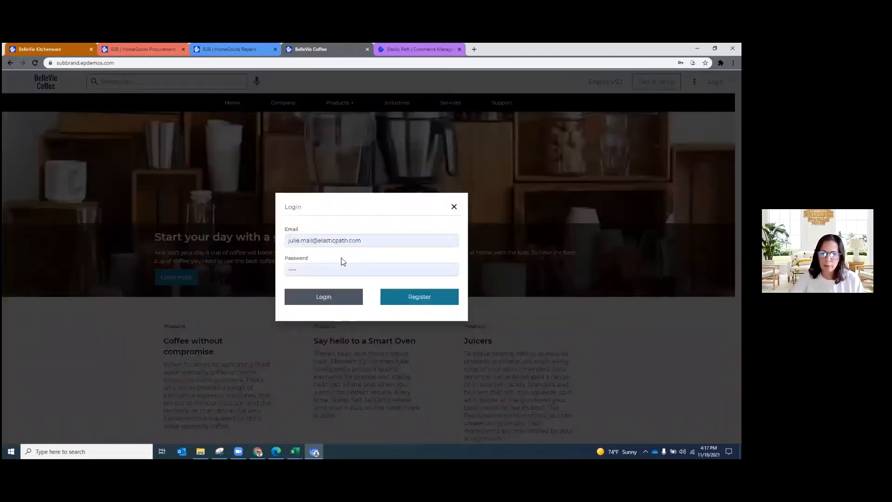
pyautogui.click(330, 303)
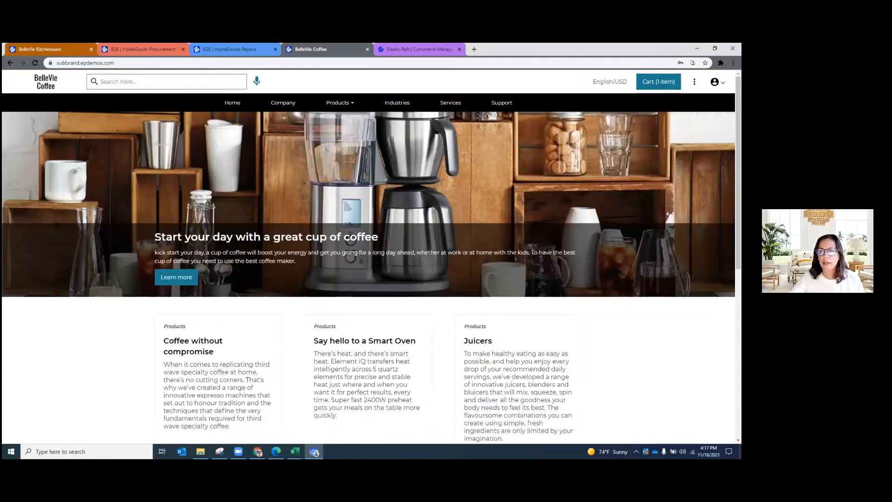
pyautogui.click(658, 82)
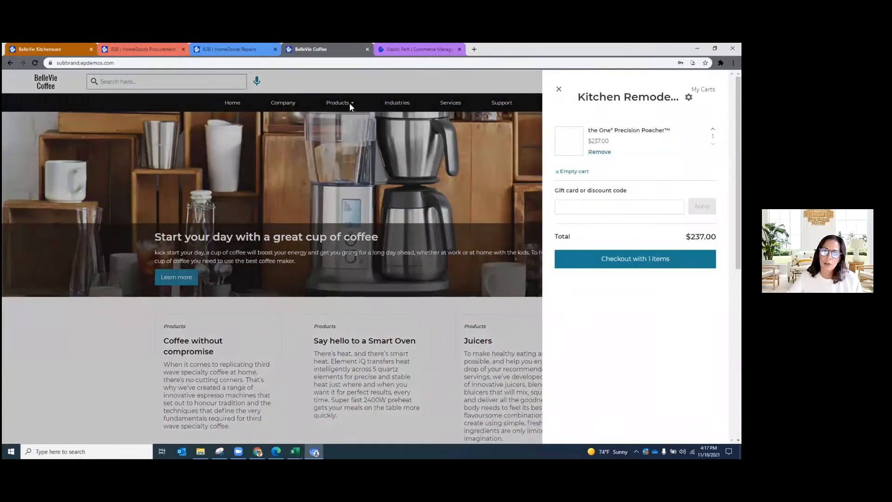
pyautogui.click(354, 113)
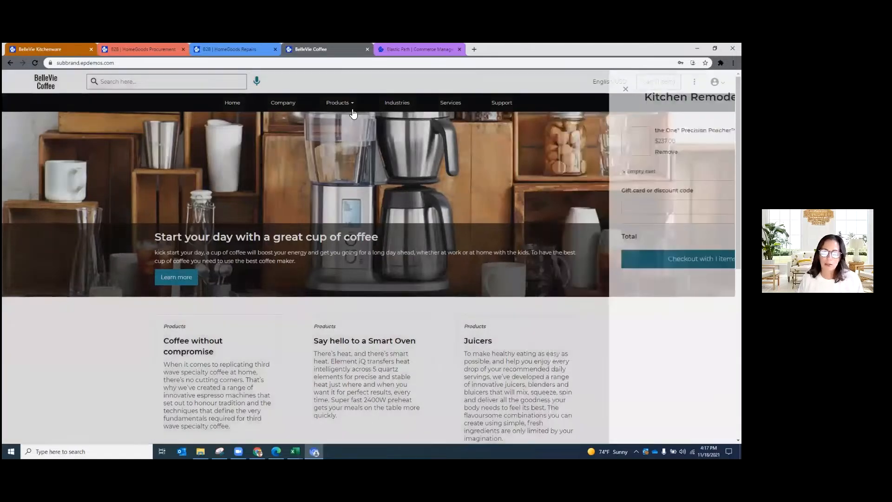
# Step: Add The Barista Express (With Temp Control Milk Jug) from Espresso Machines to the Kitchen Remodeled cart and review the cart
pyautogui.moveTo(353, 113)
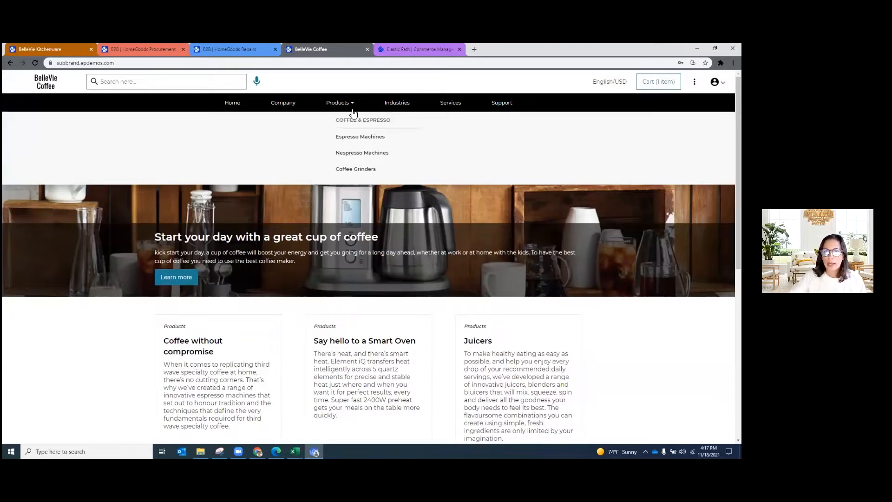
pyautogui.click(365, 137)
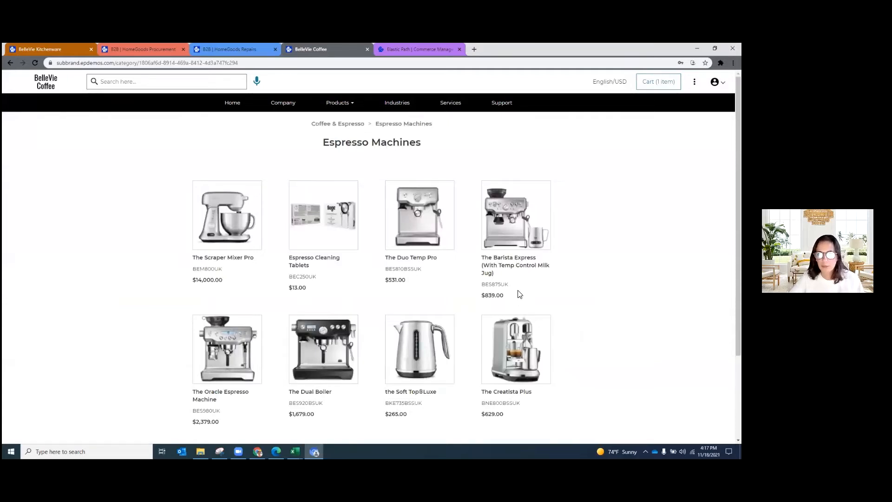
pyautogui.click(521, 244)
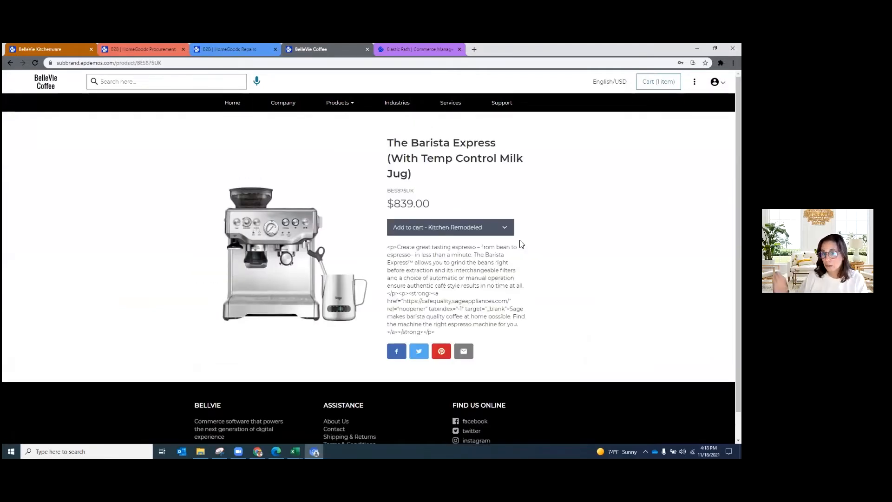
pyautogui.click(429, 227)
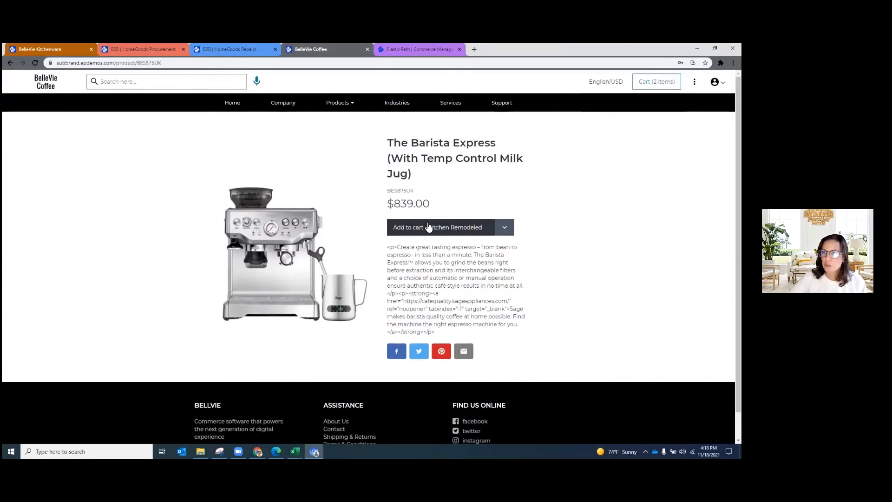
pyautogui.click(657, 82)
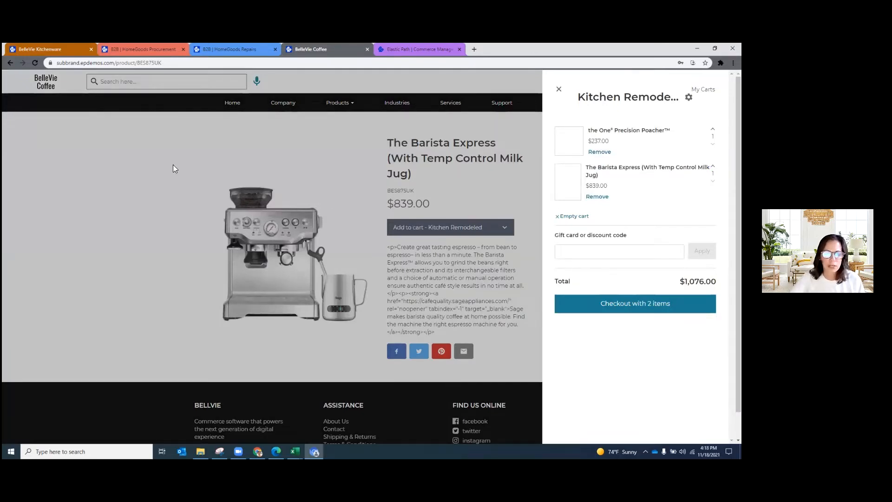
pyautogui.click(384, 73)
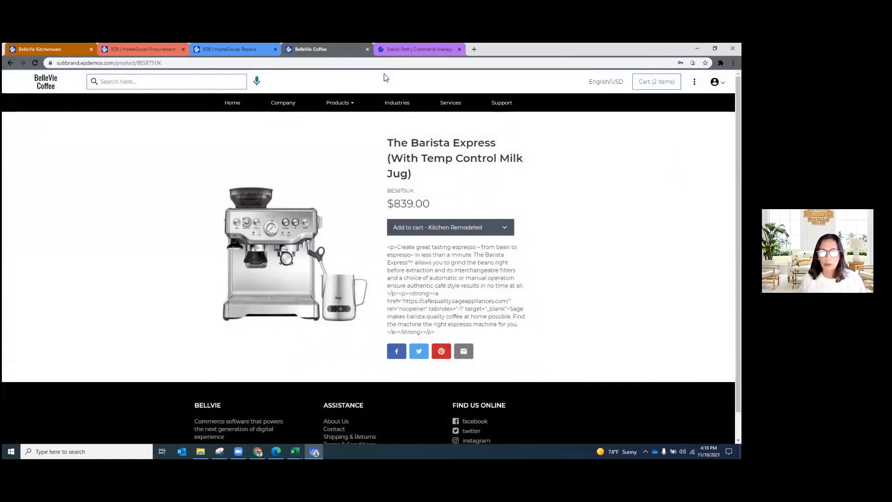
# Step: Switch to Elastic Path Commerce Manager and open the product templates of The Scraper Mixer Pro
pyautogui.click(416, 46)
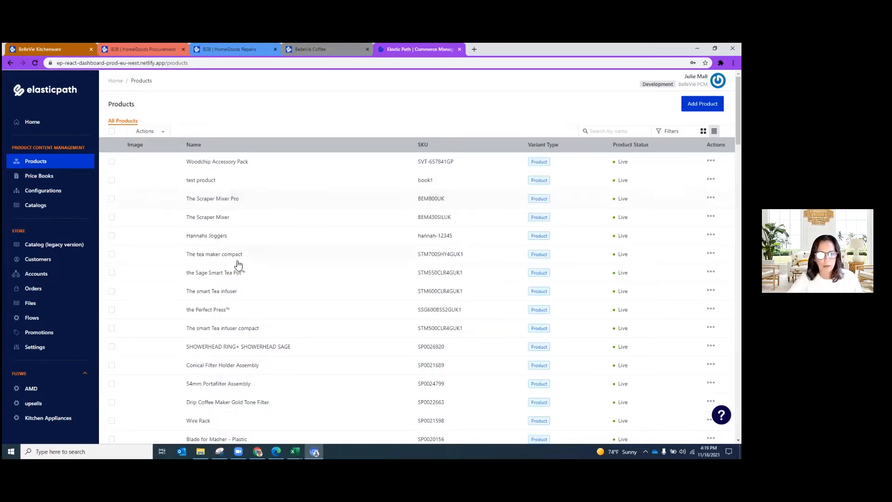
pyautogui.click(237, 207)
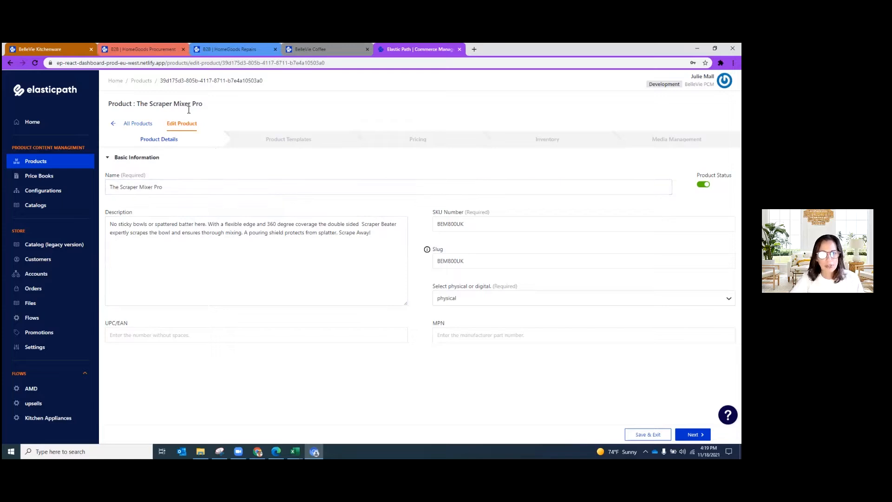
pyautogui.click(292, 140)
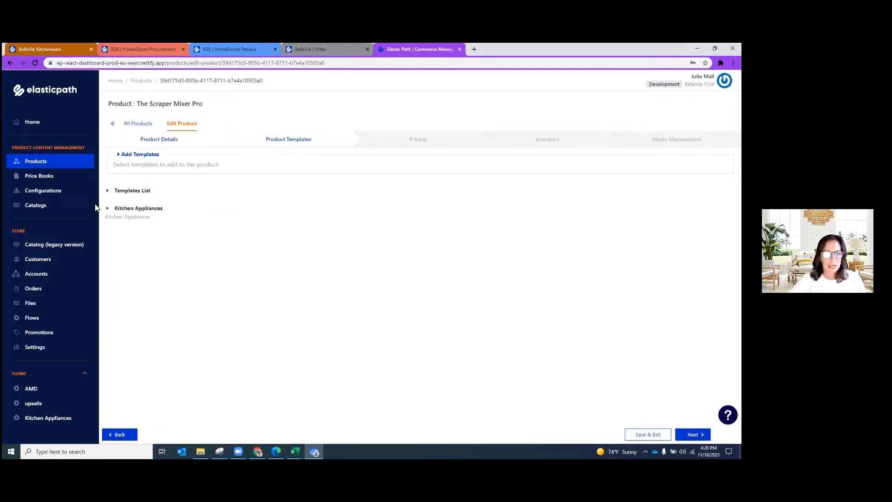
# Step: Set the mixer's capacity to 15 QT in the Kitchen Appliances template and save the template
pyautogui.click(110, 215)
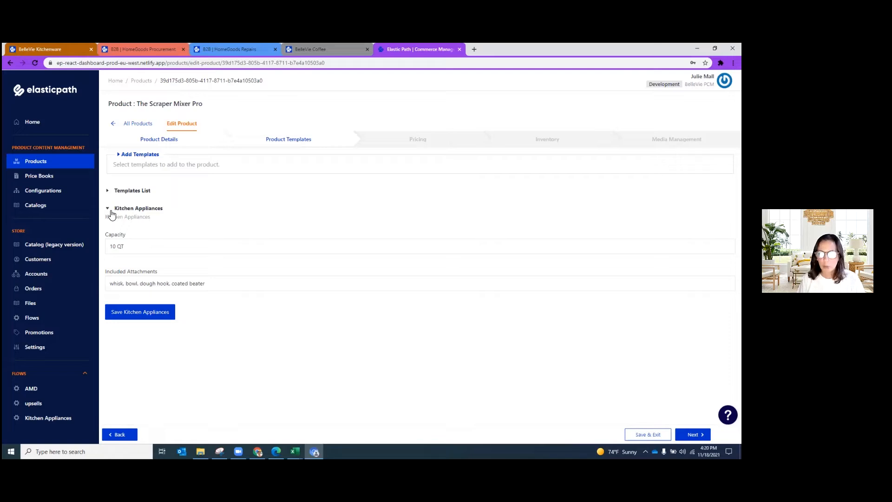
pyautogui.moveTo(130, 249); pyautogui.dragTo(114, 246)
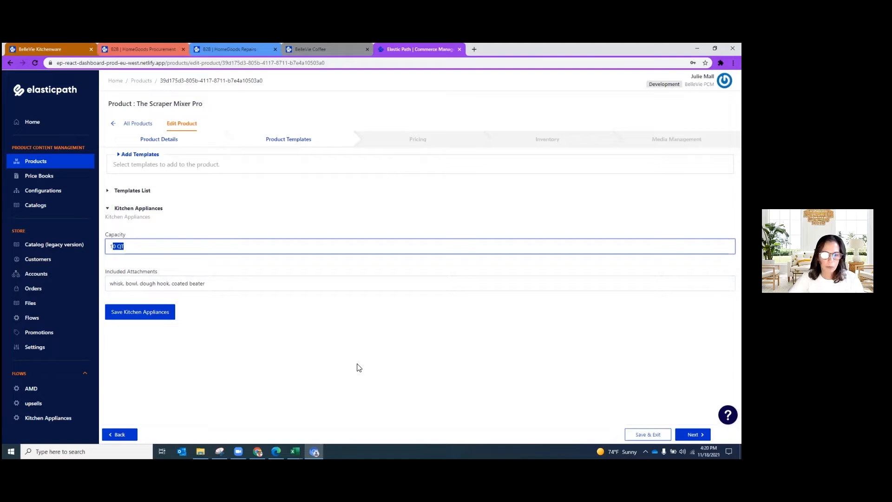
pyautogui.click(117, 248)
pyautogui.press('BackSpace')
pyautogui.write('5')
pyautogui.click(164, 312)
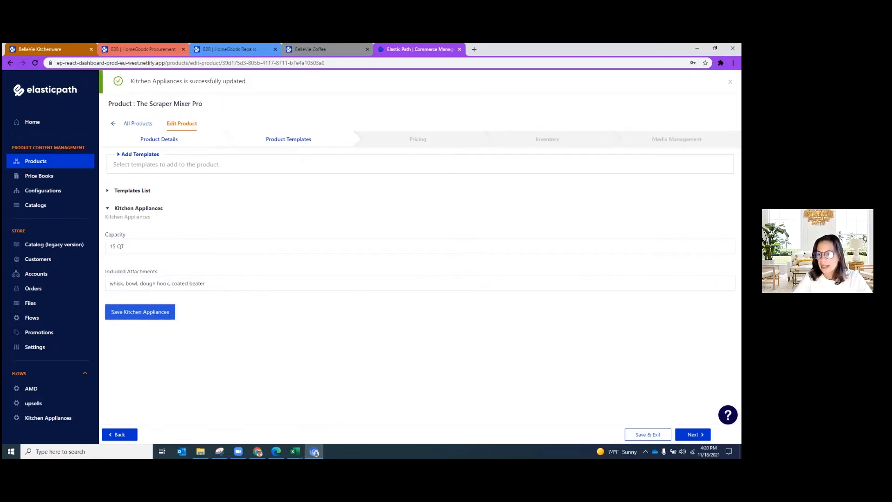
# Step: Review the mixer's GBP and USD prices per price book, along with its volume and sale pricing
pyautogui.click(693, 435)
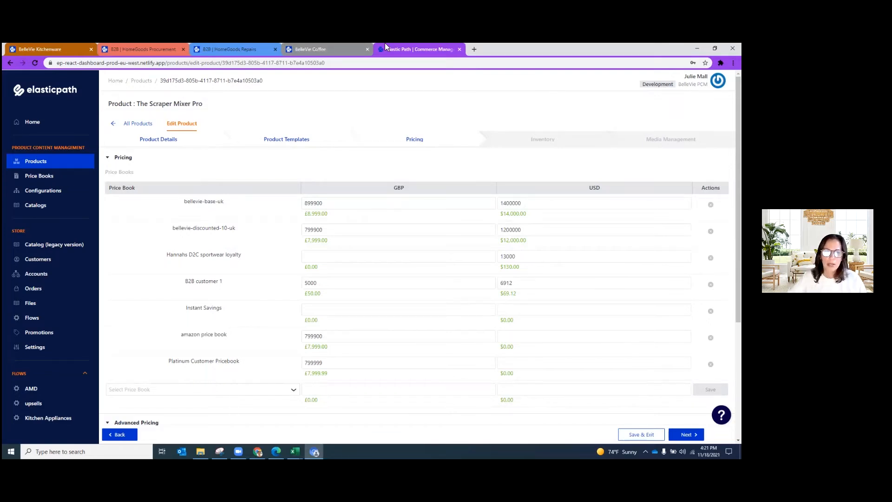
pyautogui.click(340, 235)
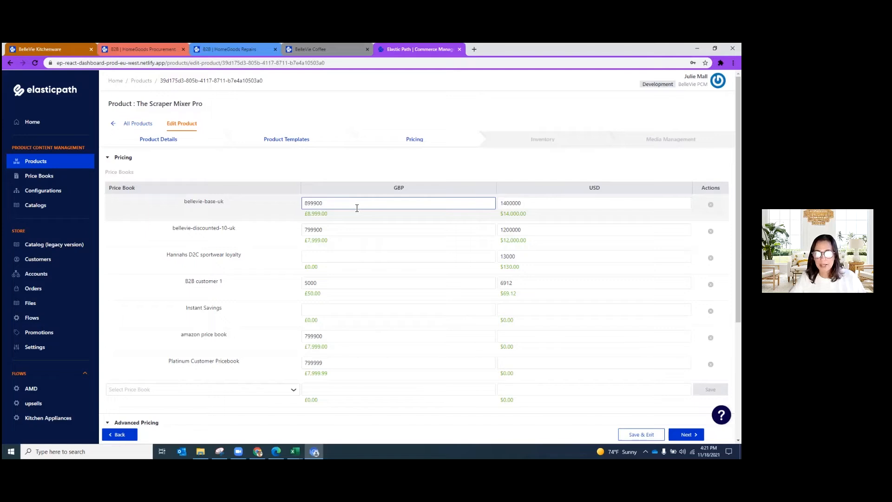
pyautogui.moveTo(31, 44)
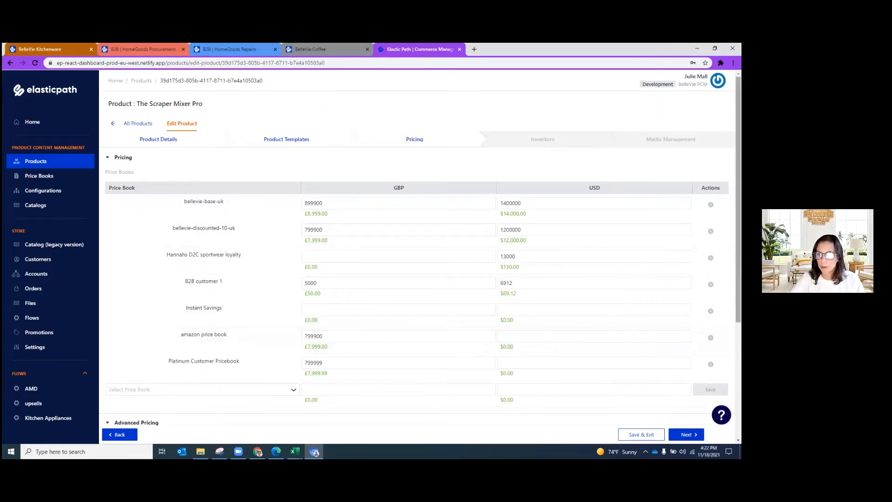
pyautogui.scroll(-2, 315, 245)
pyautogui.scroll(-3, 418, 247)
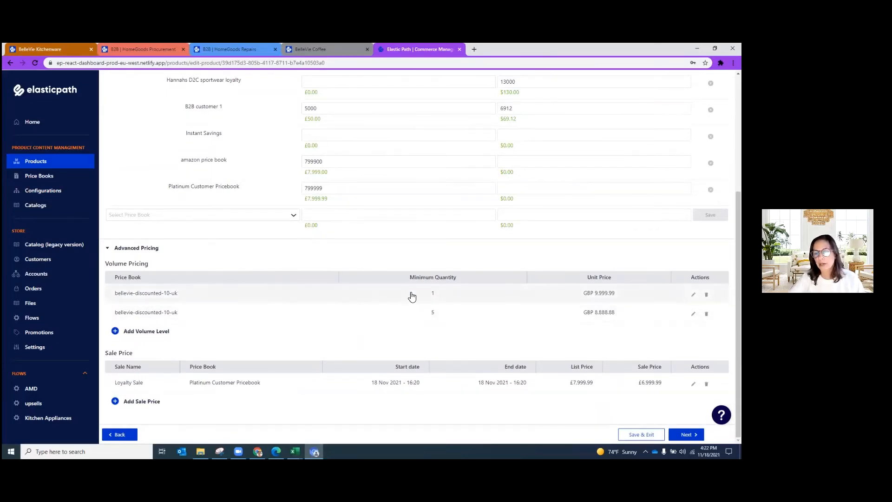
# Step: Add a volume level to the bellevie-discounted-10-uk price book with minimum quantity 10 and a GBP price of 7,777.77
pyautogui.click(156, 333)
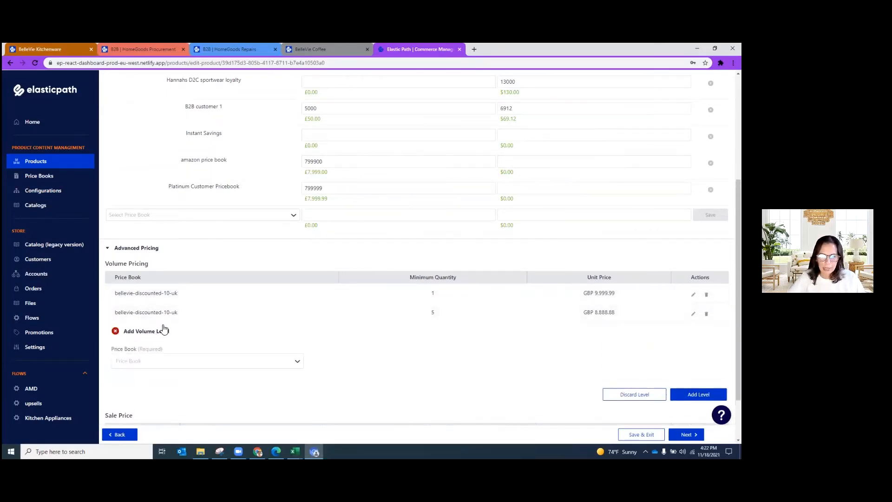
pyautogui.click(183, 367)
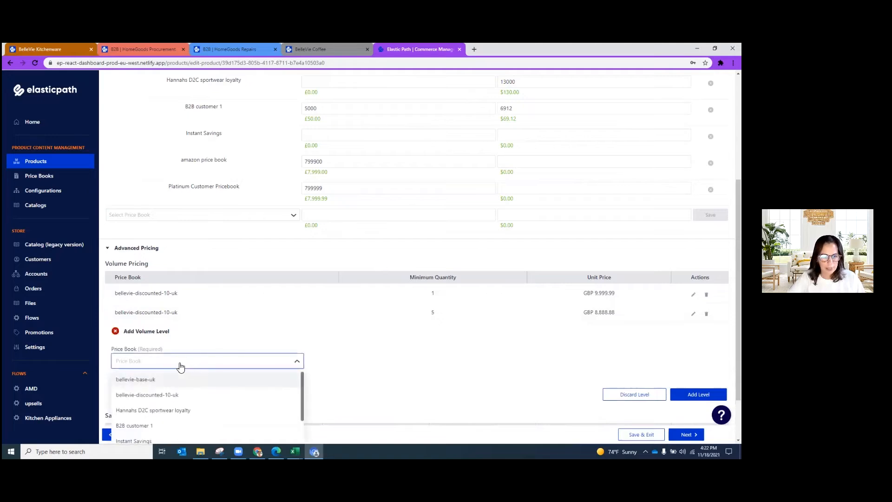
pyautogui.click(177, 395)
pyautogui.click(166, 397)
pyautogui.write('10')
pyautogui.scroll(-2, 180, 365)
pyautogui.click(132, 376)
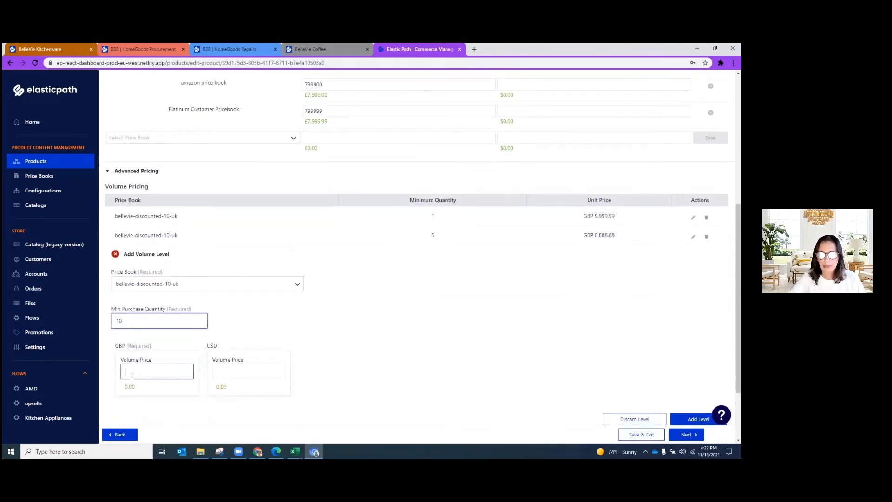
pyautogui.write('777777')
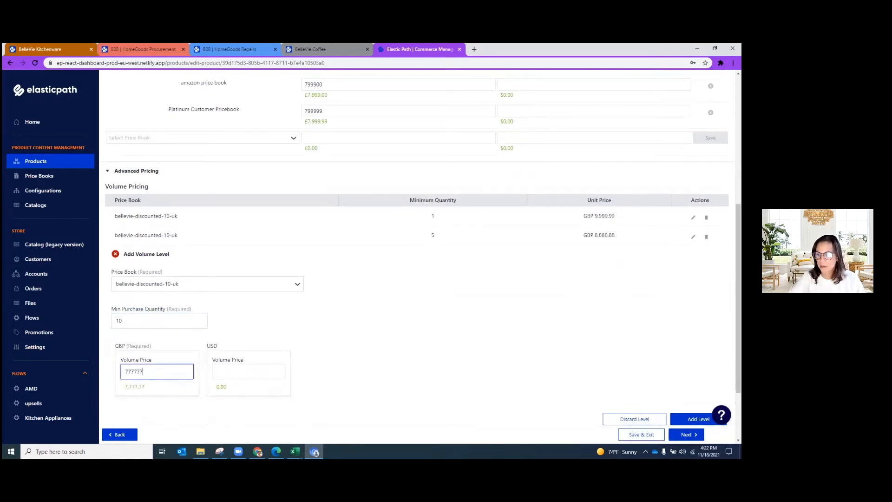
pyautogui.click(698, 419)
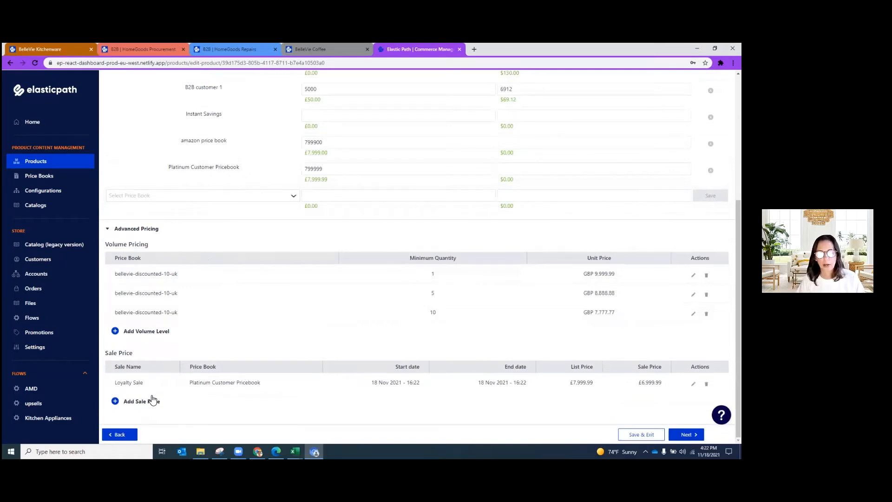
# Step: Start a new sale price for the bellevie-base-uk price book and name it Black Friday Sale
pyautogui.click(152, 401)
pyautogui.scroll(-2, 153, 377)
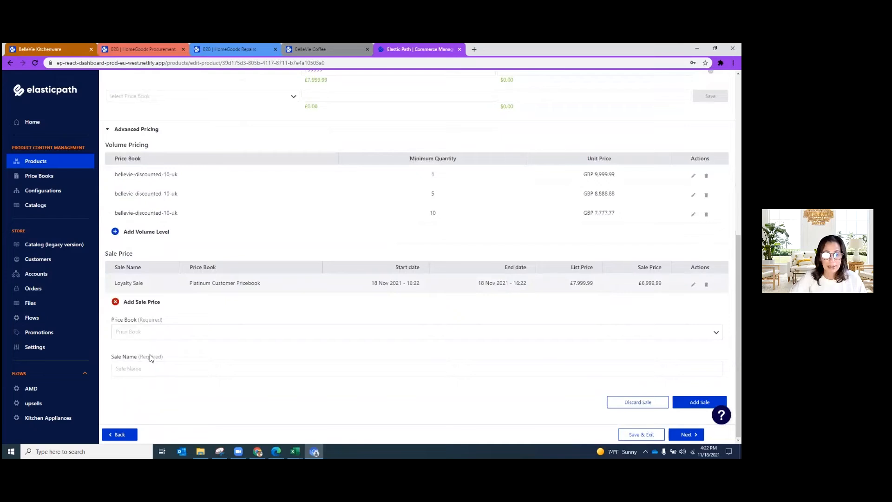
pyautogui.click(145, 336)
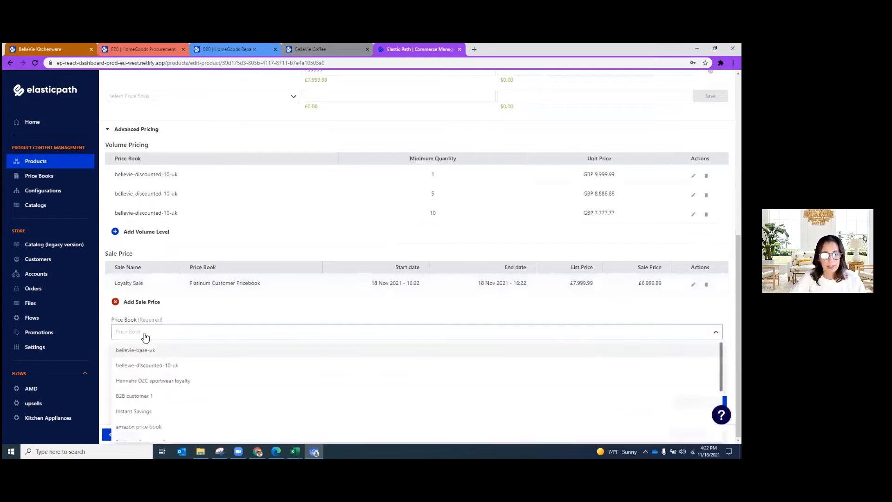
pyautogui.click(181, 352)
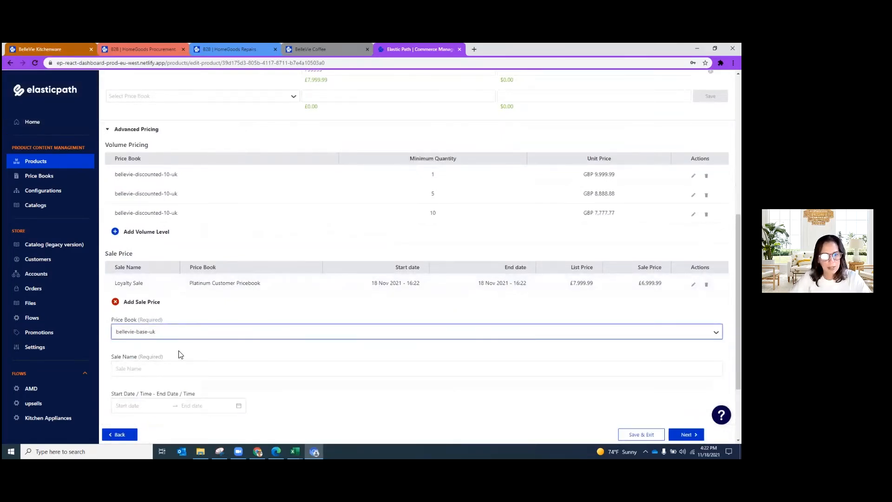
pyautogui.click(171, 368)
pyautogui.write('Bl')
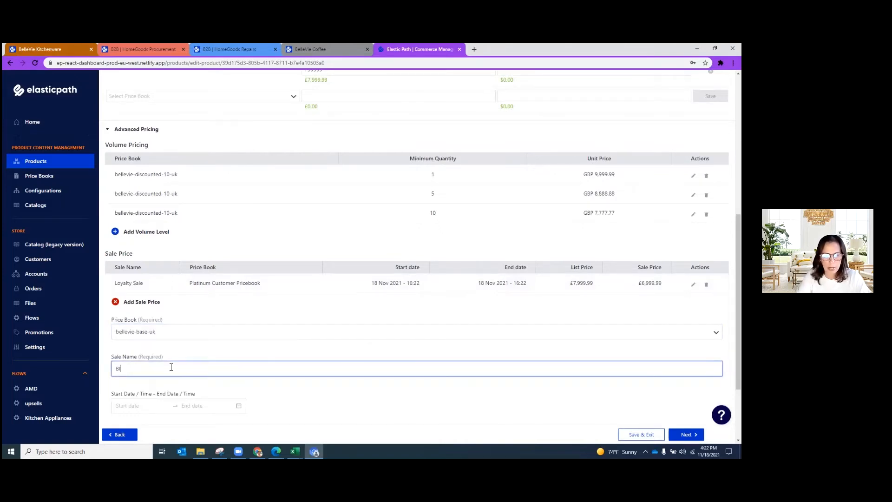
pyautogui.write('ack Friday Sale')
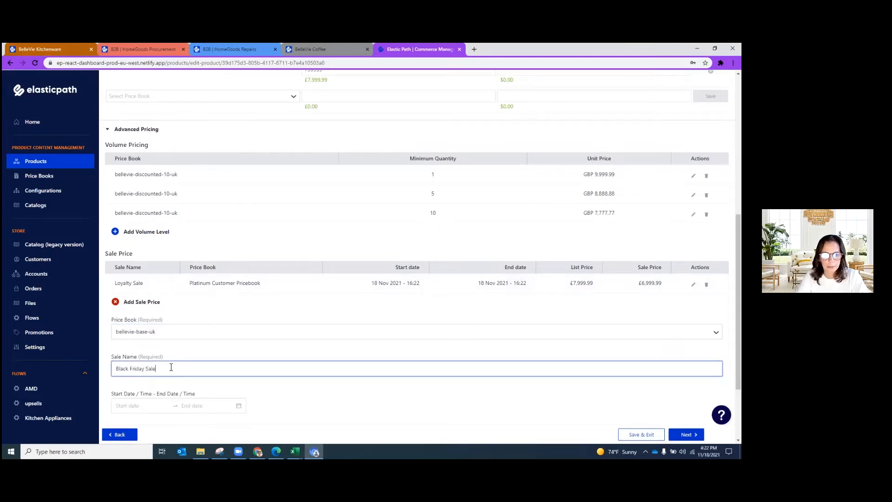
# Step: Try to set the sale period from 24 to 27 November 2021
pyautogui.click(159, 395)
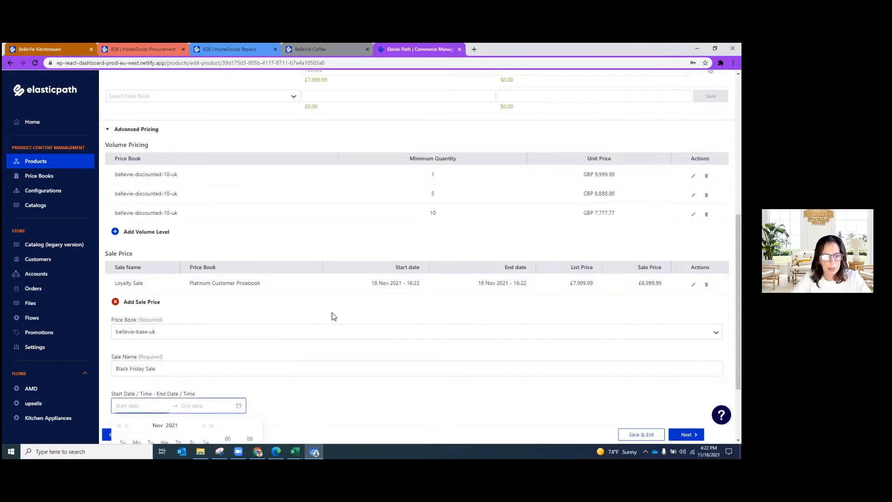
pyautogui.scroll(-2, 335, 317)
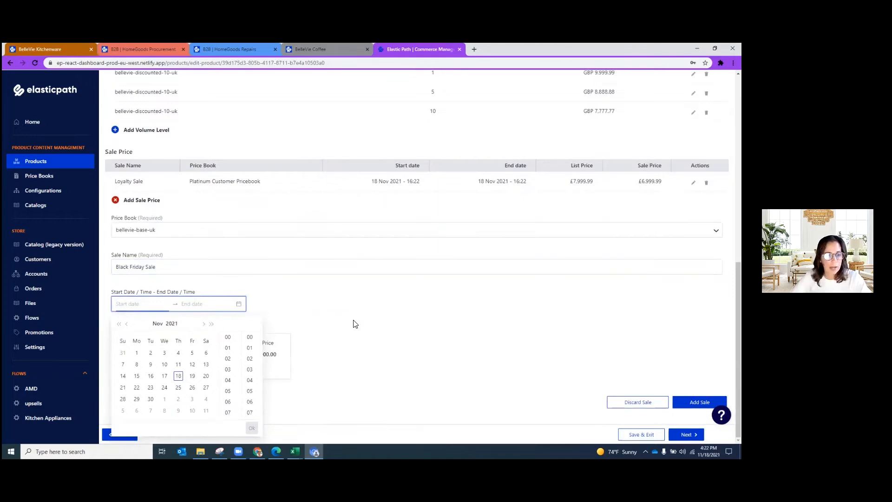
pyautogui.click(164, 387)
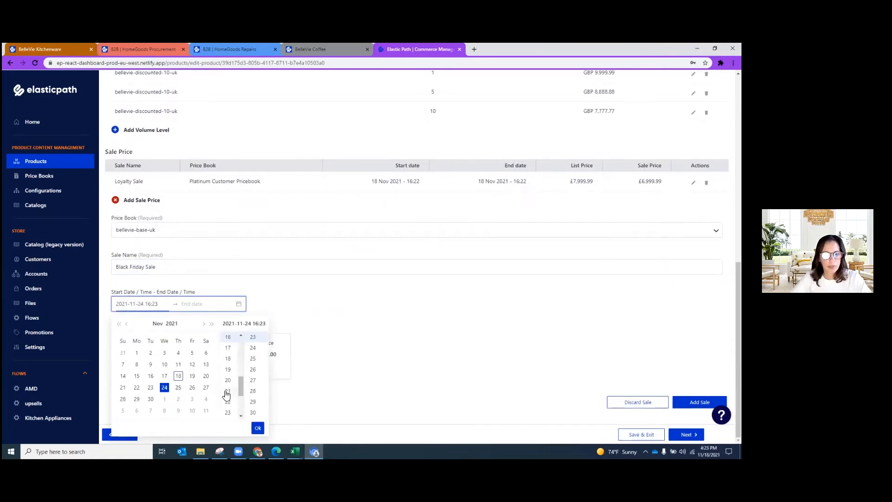
pyautogui.click(195, 303)
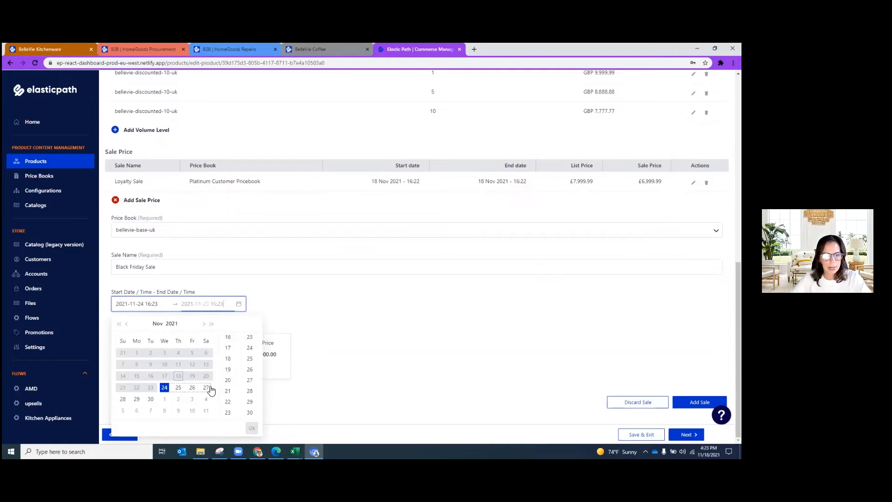
pyautogui.click(210, 388)
pyautogui.click(438, 313)
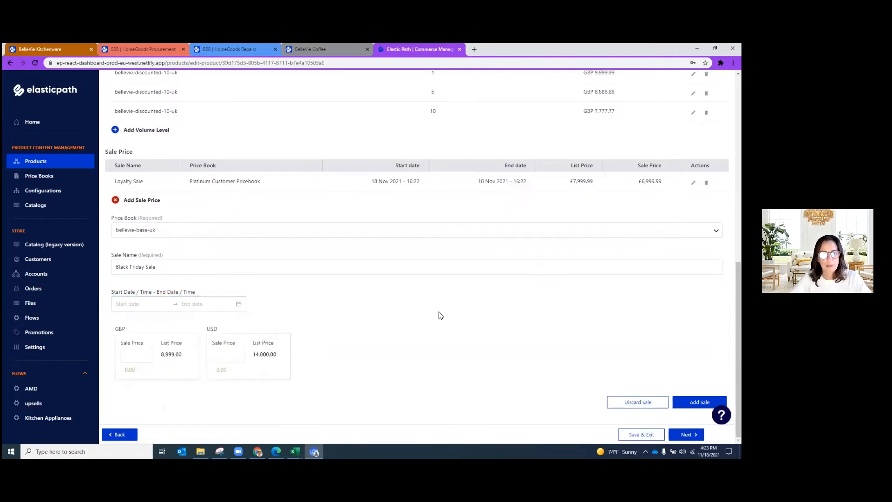
# Step: Try to set the sale period from 18 to 20 November 2021
pyautogui.click(147, 303)
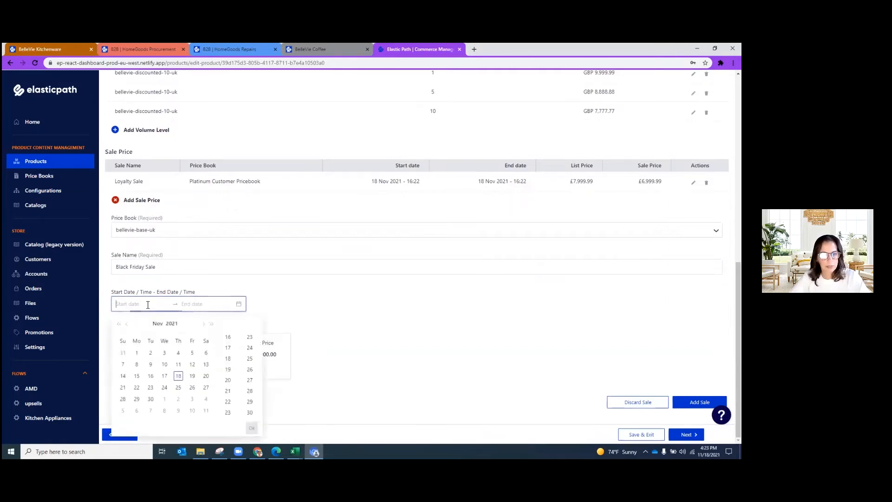
pyautogui.click(179, 375)
pyautogui.click(258, 428)
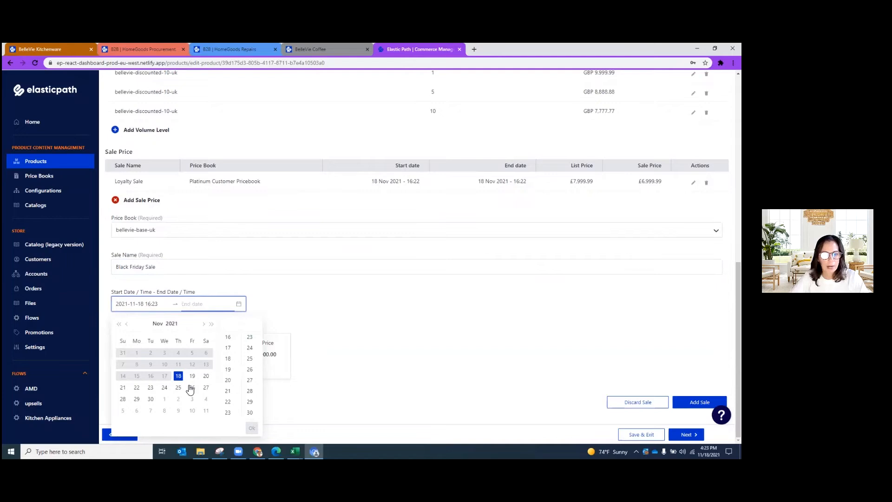
pyautogui.click(205, 376)
pyautogui.click(428, 300)
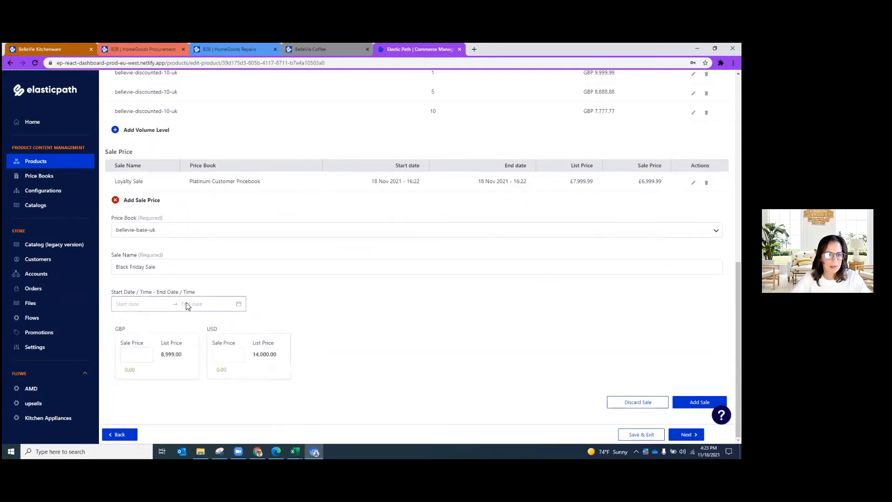
# Step: Enter 555.55 as the GBP sale price for the Black Friday Sale
pyautogui.click(147, 358)
pyautogui.write('55555')
pyautogui.press('Tab')
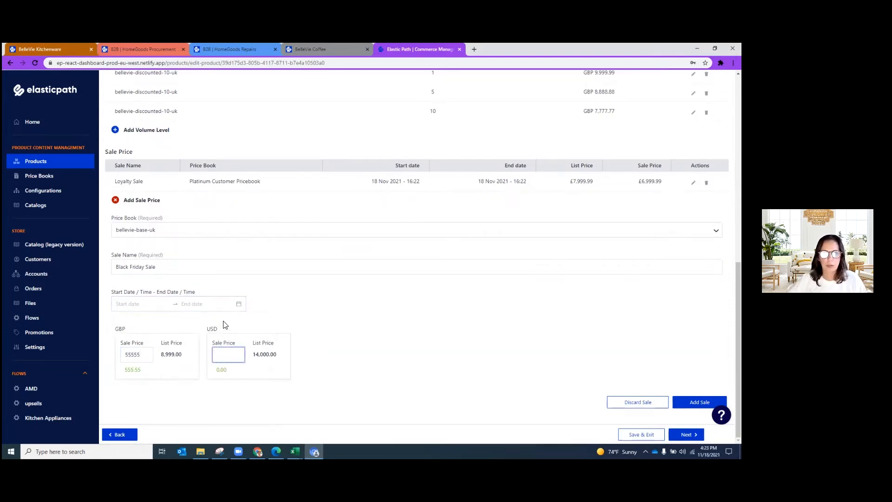
# Step: Review the inventory and media management details of The Scraper Mixer Pro
pyautogui.scroll(10, 310, 234)
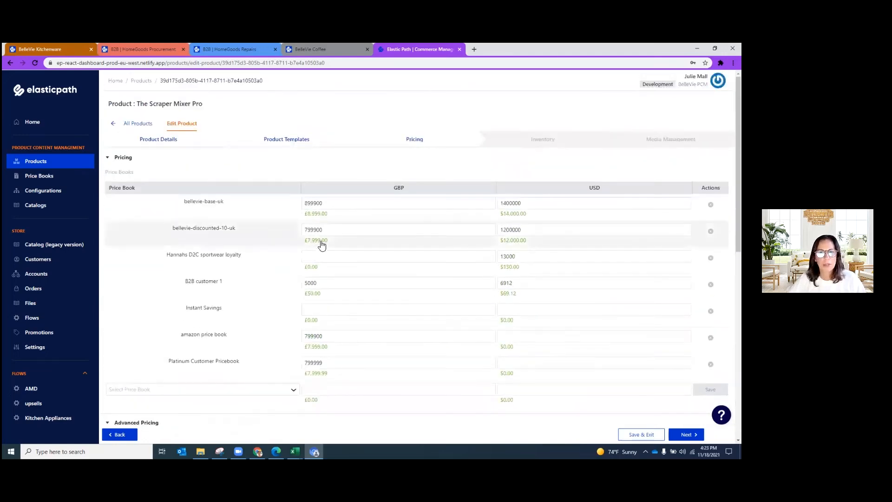
pyautogui.click(687, 435)
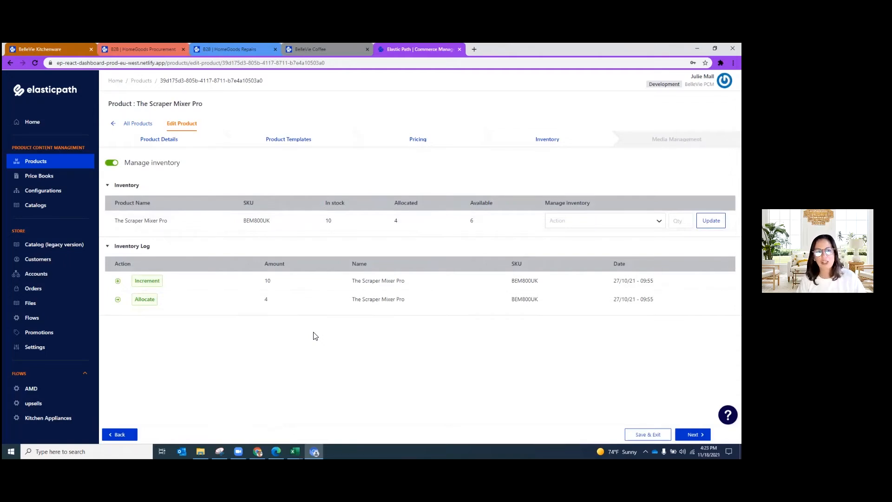
pyautogui.click(693, 434)
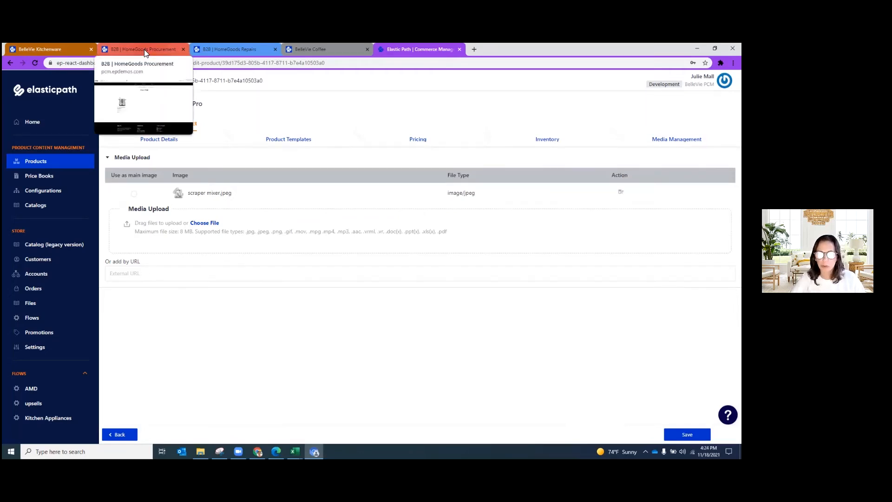
# Step: Open the Main UK Store hierarchy in the configurations and review its category nodes
pyautogui.click(54, 191)
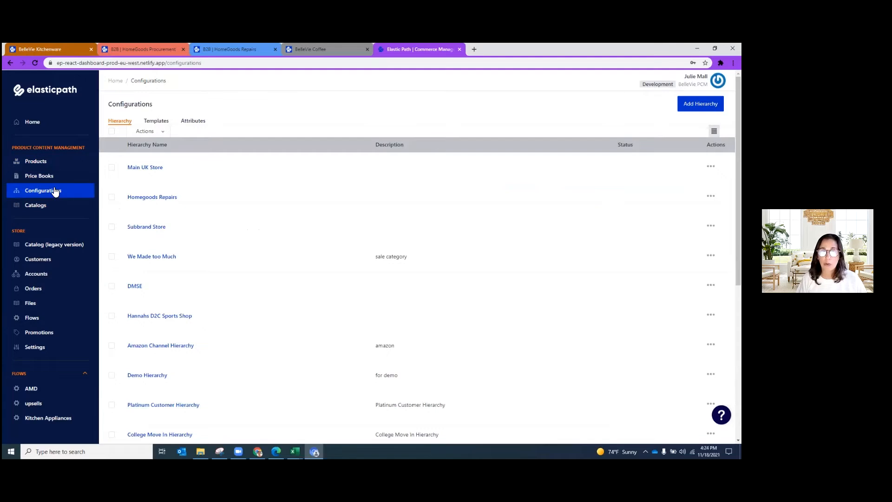
pyautogui.click(157, 170)
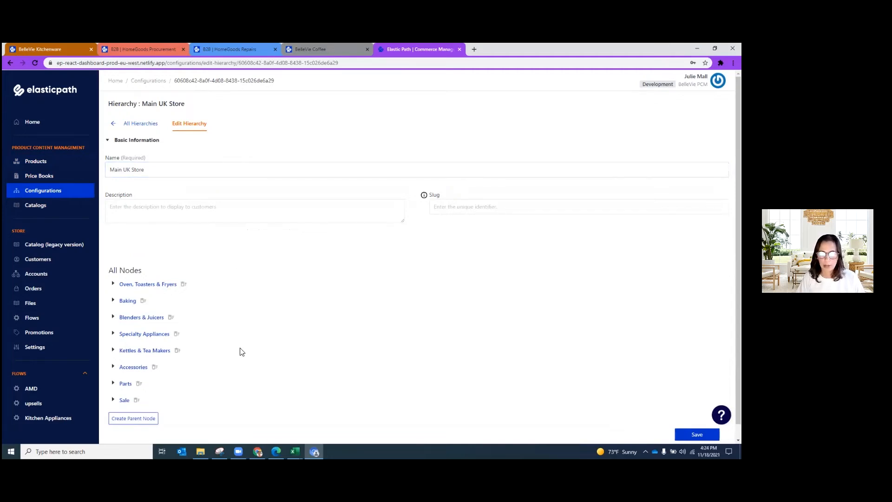
pyautogui.scroll(-1, 165, 326)
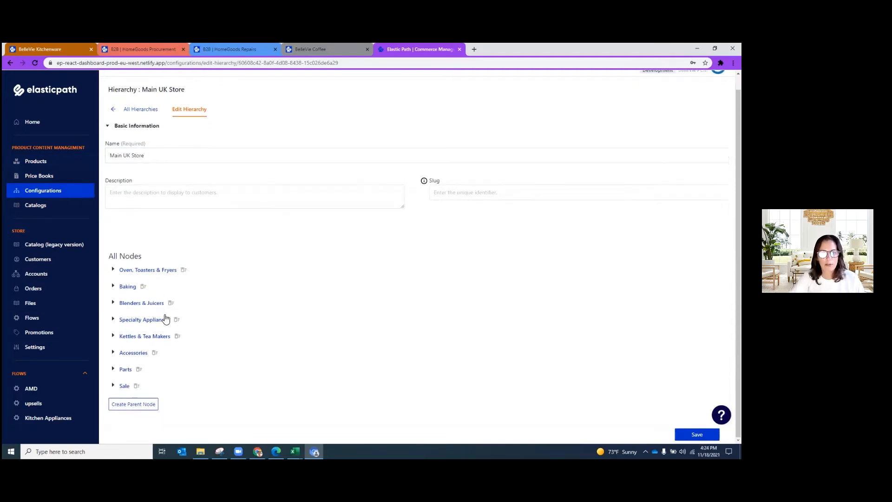
# Step: Open the Woks, Skillets & Deep Fryers node under Oven, Toasters & Fryers and examine the SKUs available to add
pyautogui.click(113, 271)
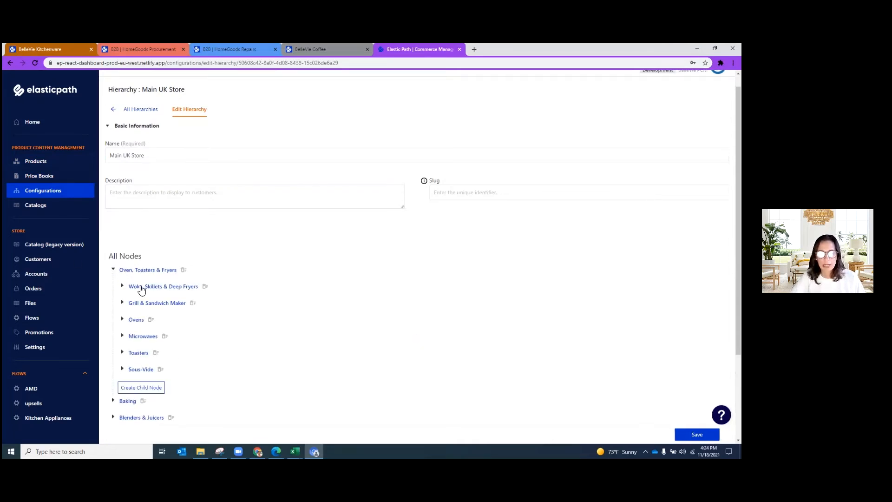
pyautogui.click(122, 287)
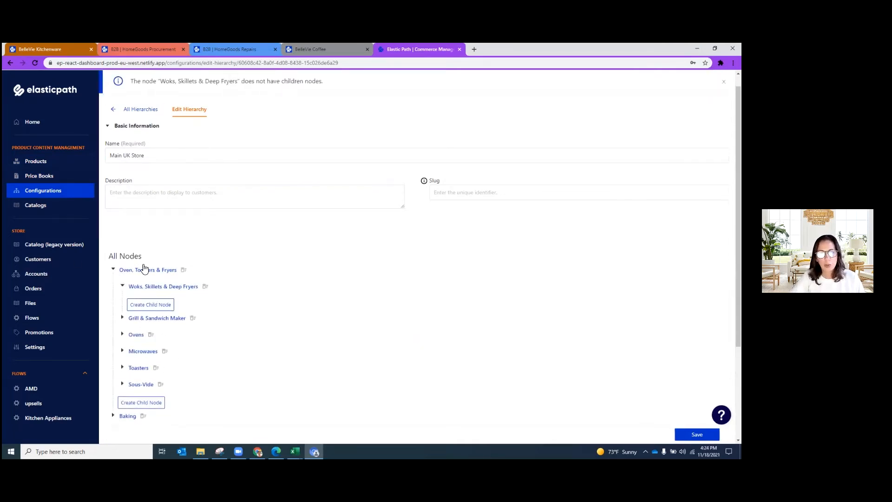
pyautogui.click(158, 287)
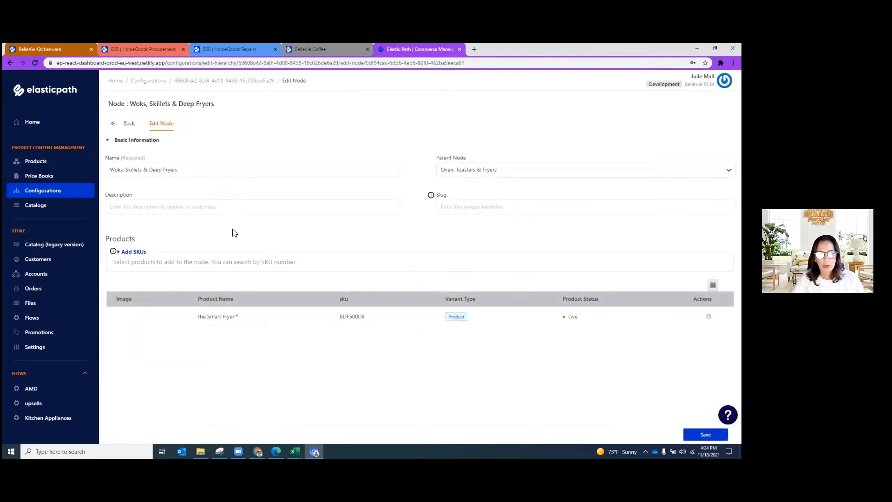
pyautogui.click(191, 257)
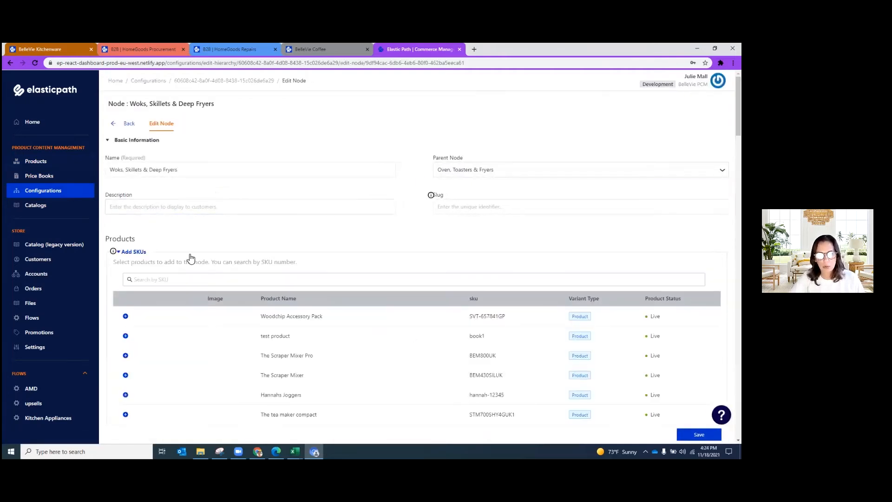
pyautogui.scroll(-4, 257, 297)
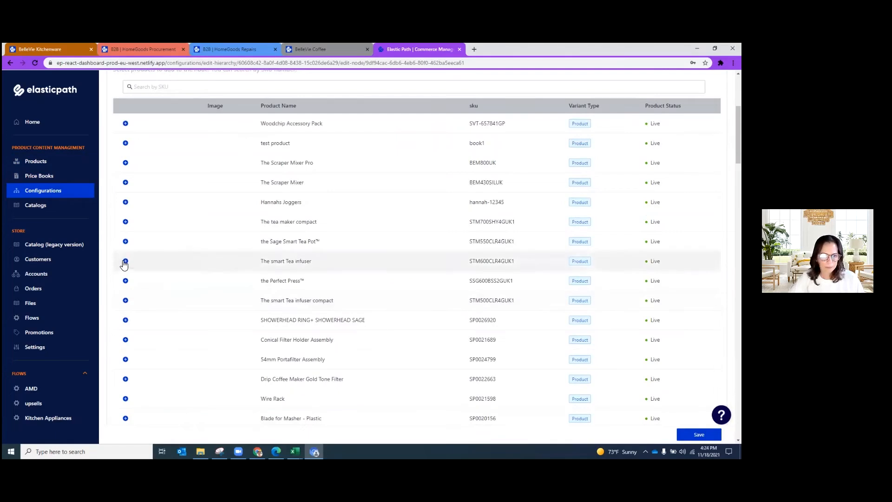
pyautogui.click(699, 435)
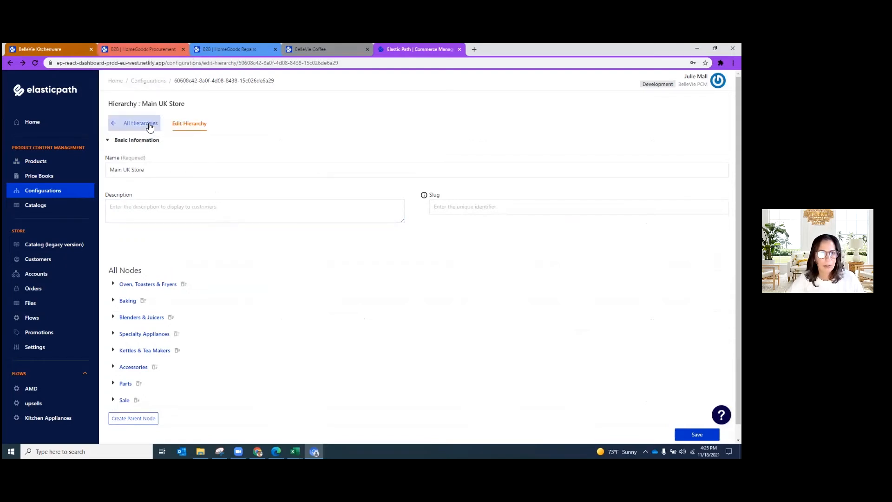
# Step: Open the Homegoods Repairs hierarchy and review its nodes and the products assigned to Accessories
pyautogui.click(149, 128)
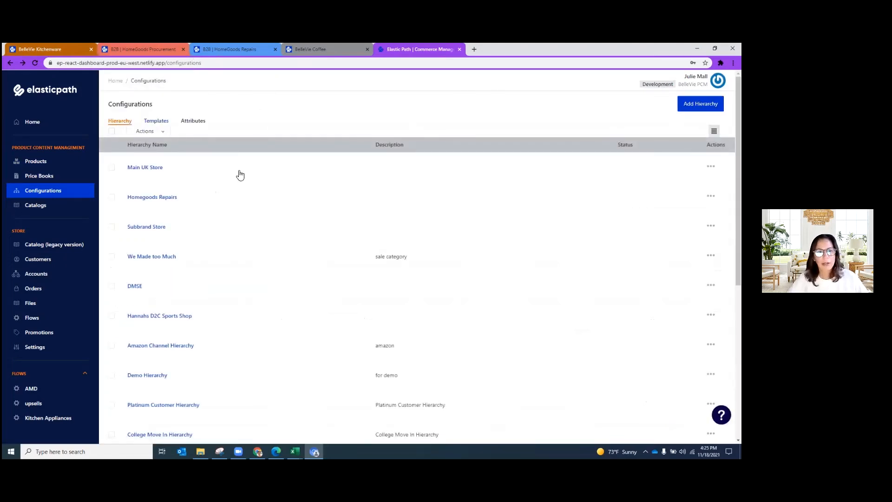
pyautogui.click(151, 197)
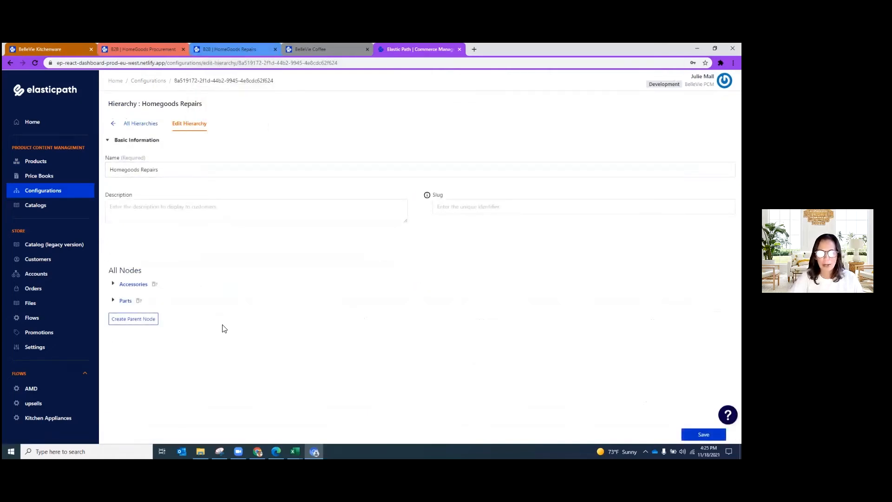
pyautogui.click(112, 285)
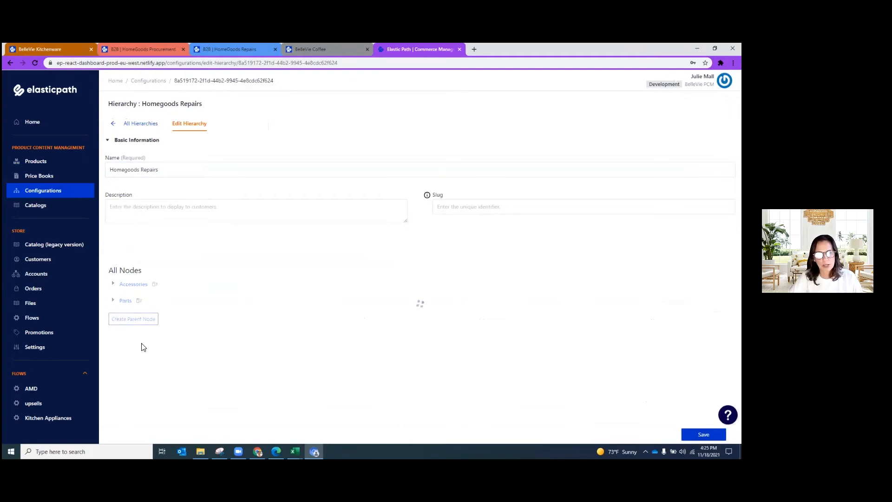
pyautogui.click(113, 316)
pyautogui.click(135, 285)
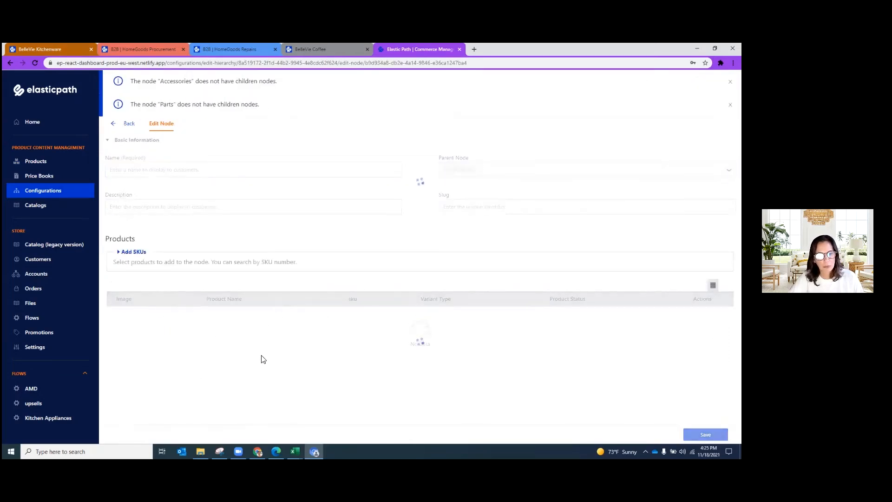
pyautogui.scroll(-4, 358, 313)
pyautogui.scroll(4, 280, 281)
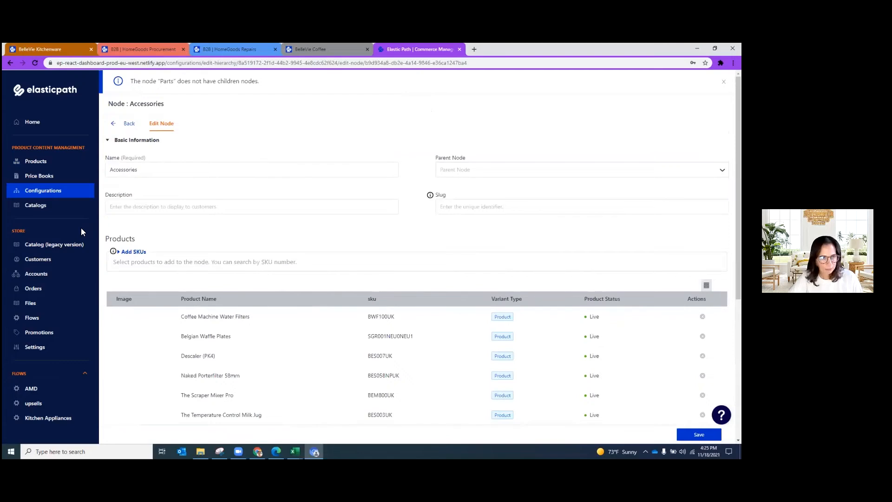
pyautogui.click(130, 123)
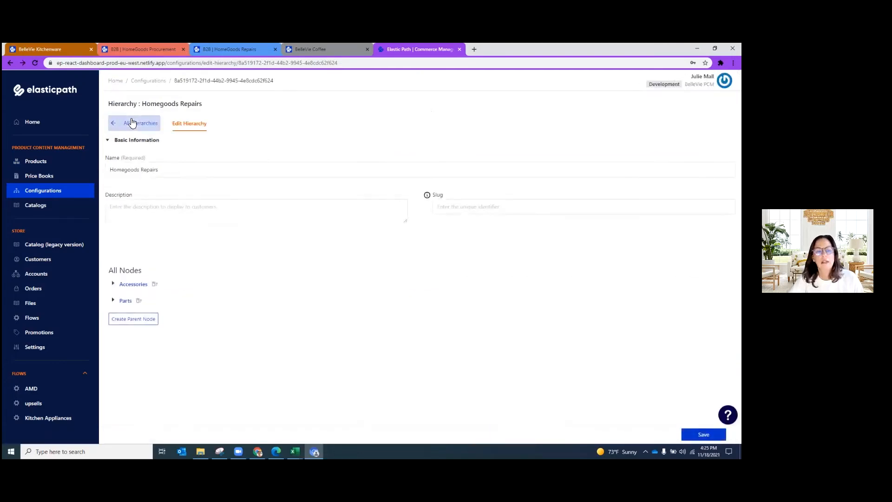
# Step: Open the Subbrand Store hierarchy and review the child nodes of Coffee & Espresso
pyautogui.click(134, 123)
pyautogui.click(148, 227)
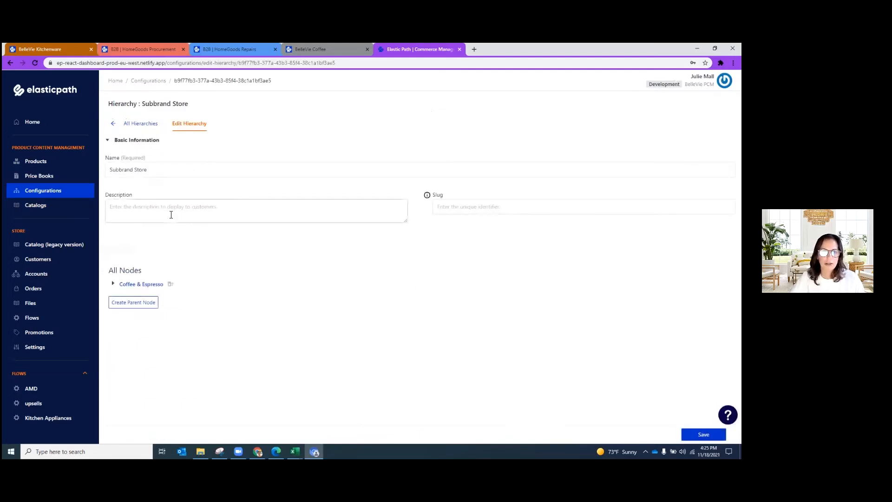
pyautogui.click(114, 284)
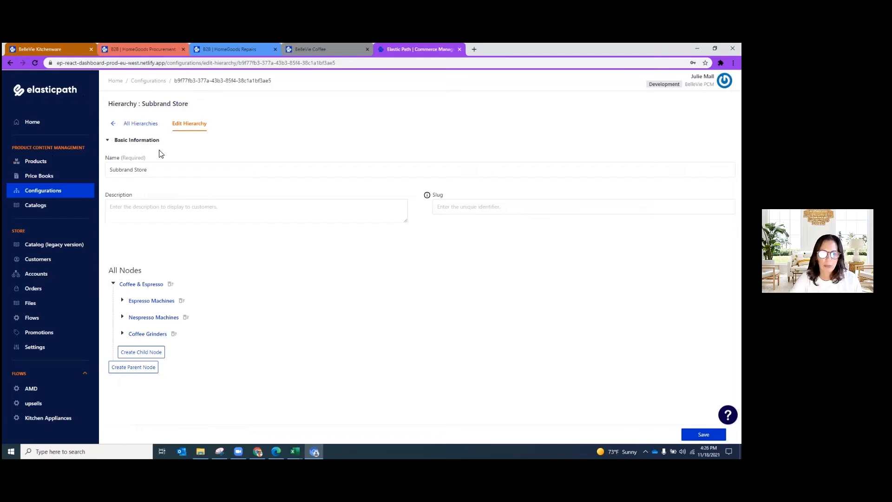
pyautogui.click(190, 168)
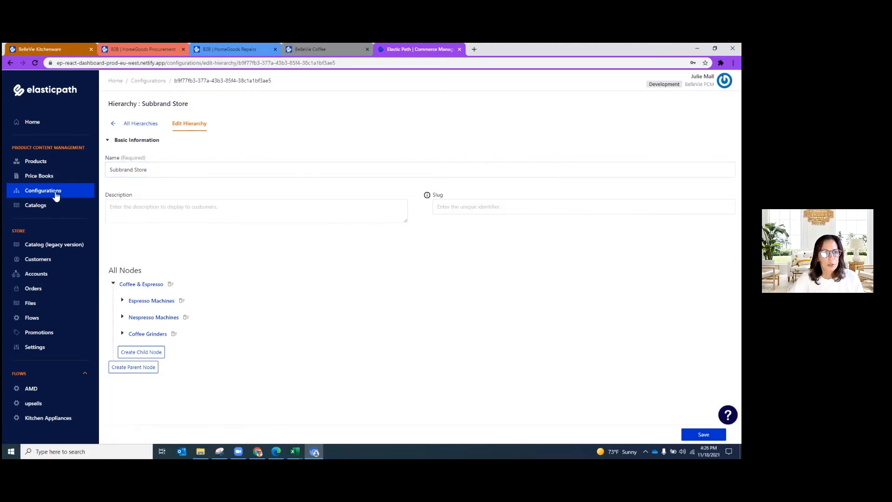
# Step: Open the Bellevie Main UK Catalog and review its price book and hierarchy options
pyautogui.click(48, 209)
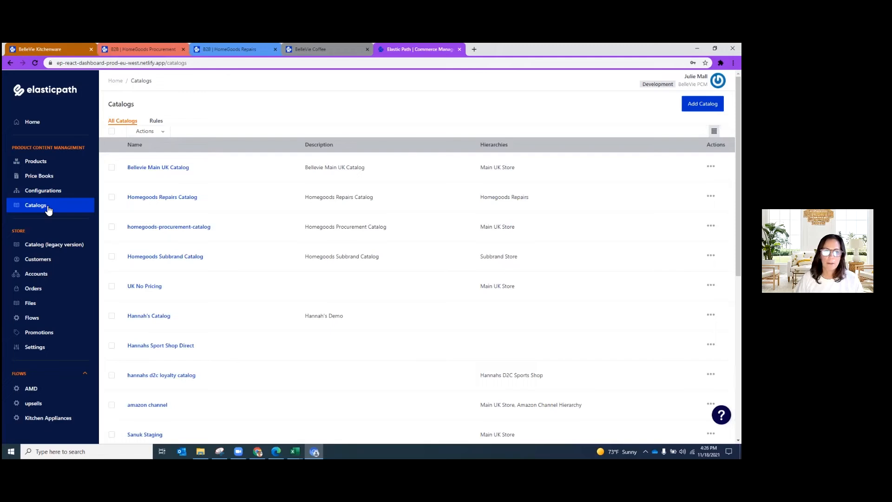
pyautogui.click(148, 168)
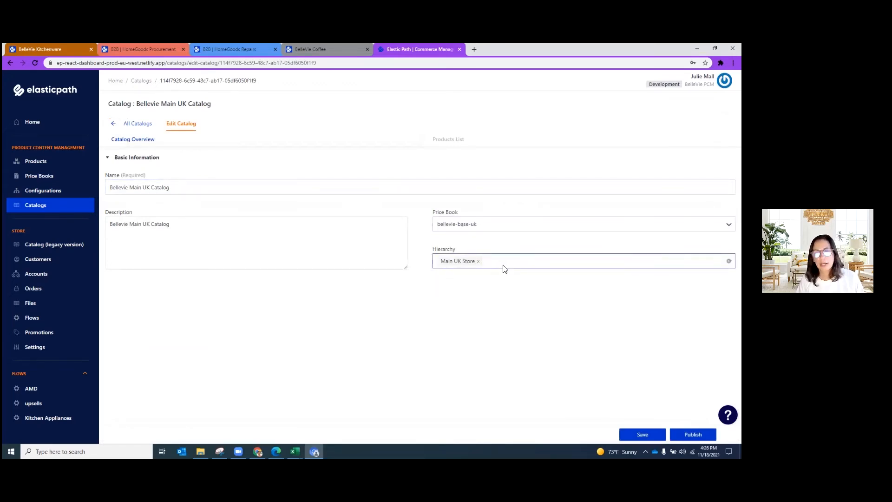
pyautogui.click(530, 227)
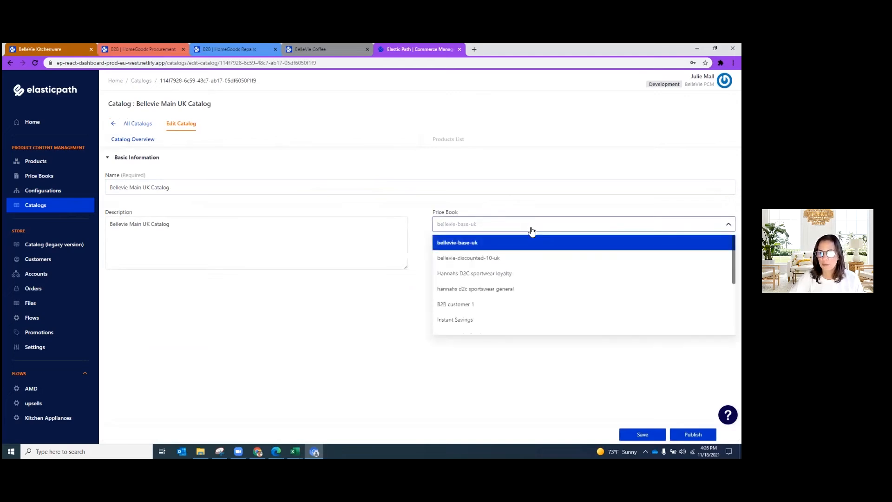
pyautogui.click(537, 208)
pyautogui.click(527, 262)
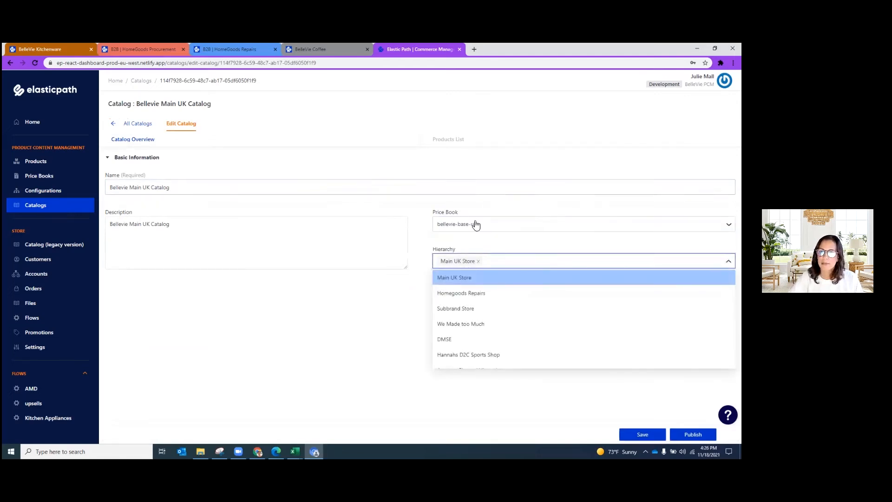
pyautogui.click(399, 317)
# Step: Try adding the DMSE hierarchy to the Bellevie Main UK Catalog alongside Main UK Store
pyautogui.click(501, 267)
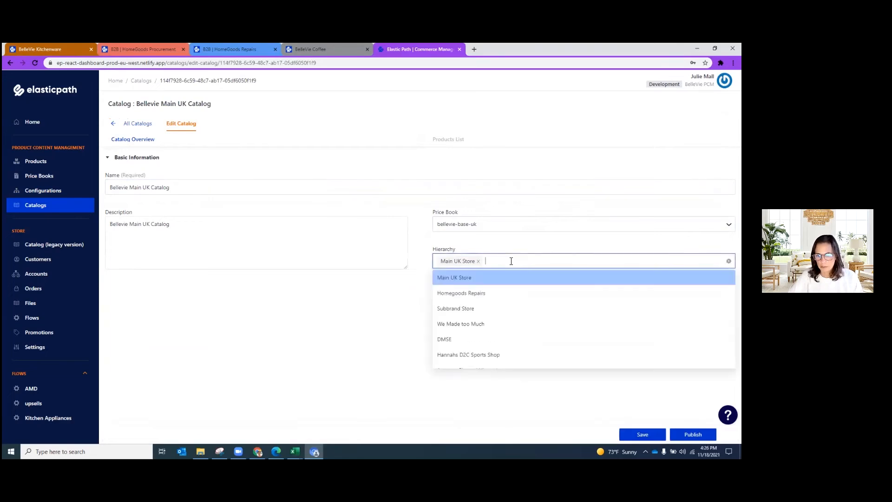
pyautogui.click(485, 339)
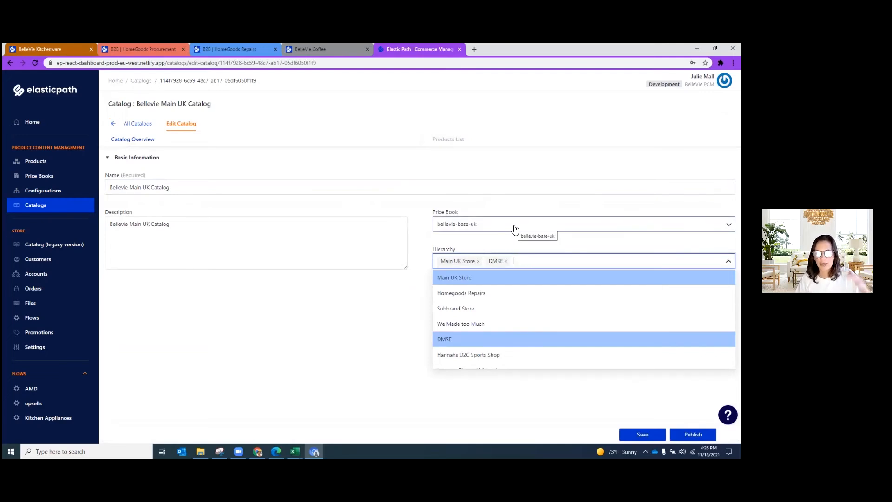
pyautogui.click(272, 325)
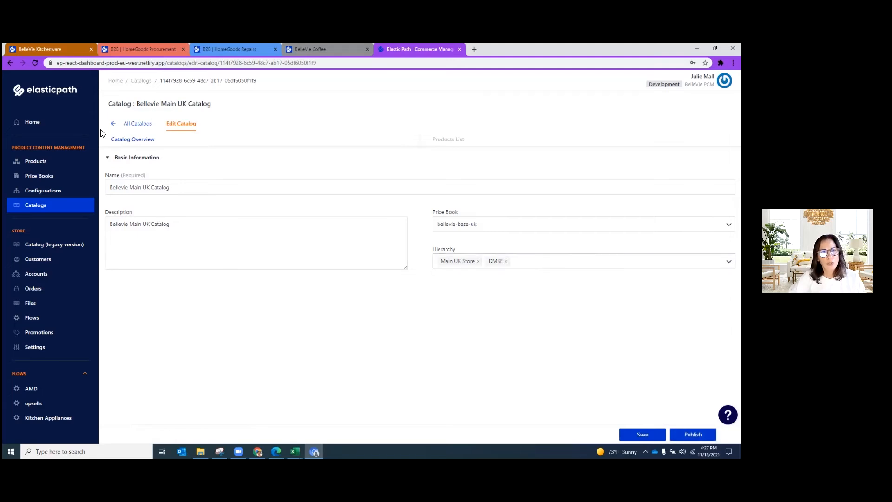
# Step: Open the subbrand-context catalog rule and review its tags, selected catalog and customer assignments
pyautogui.click(131, 124)
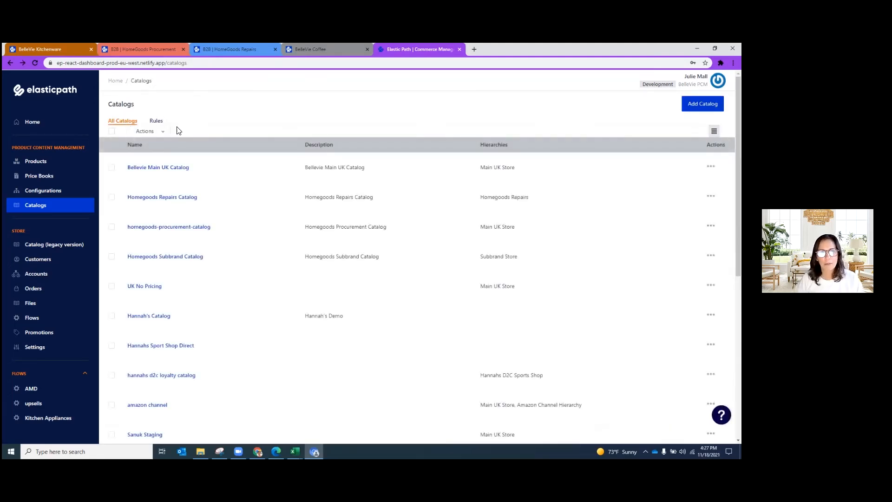
pyautogui.click(156, 121)
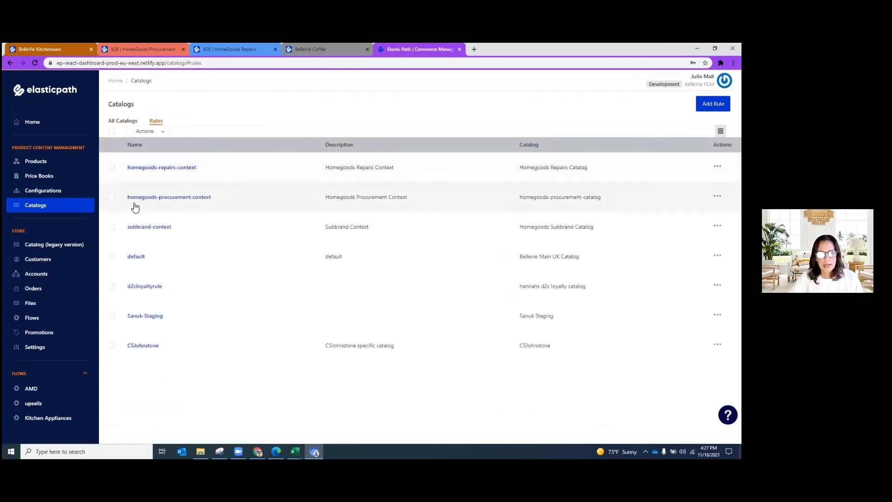
pyautogui.click(154, 227)
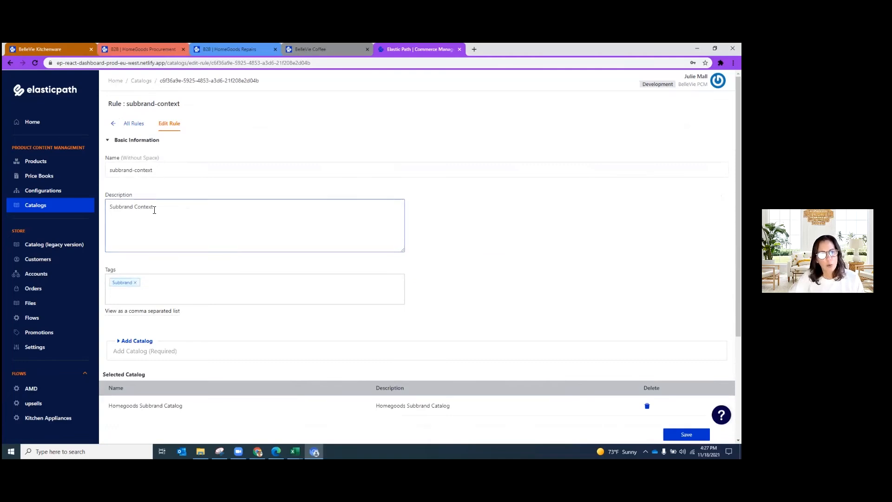
pyautogui.scroll(-1, 156, 223)
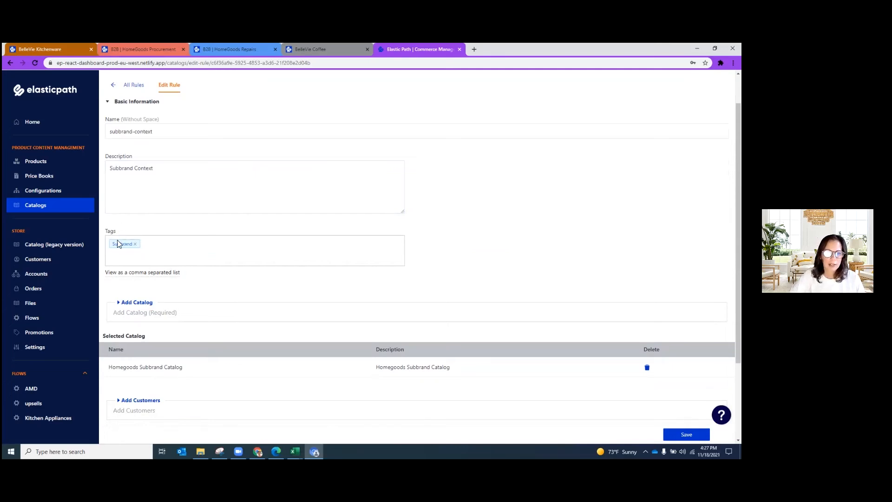
pyautogui.scroll(-2, 239, 241)
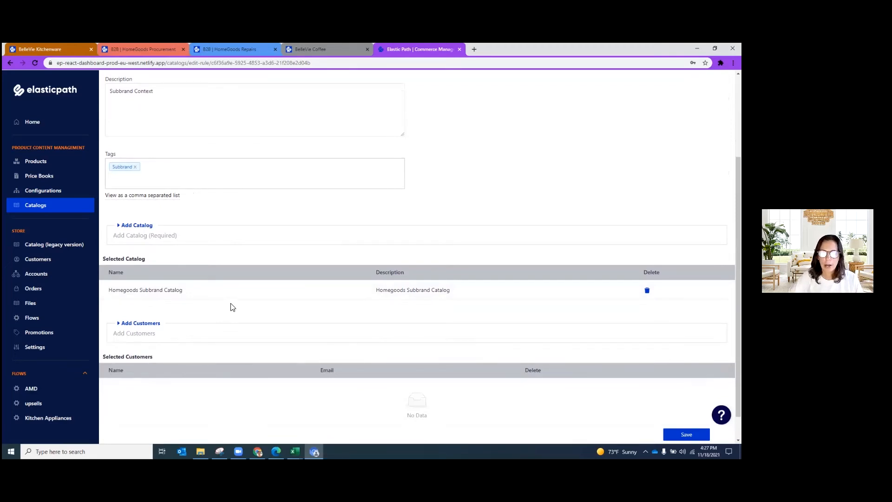
pyautogui.scroll(-1, 220, 344)
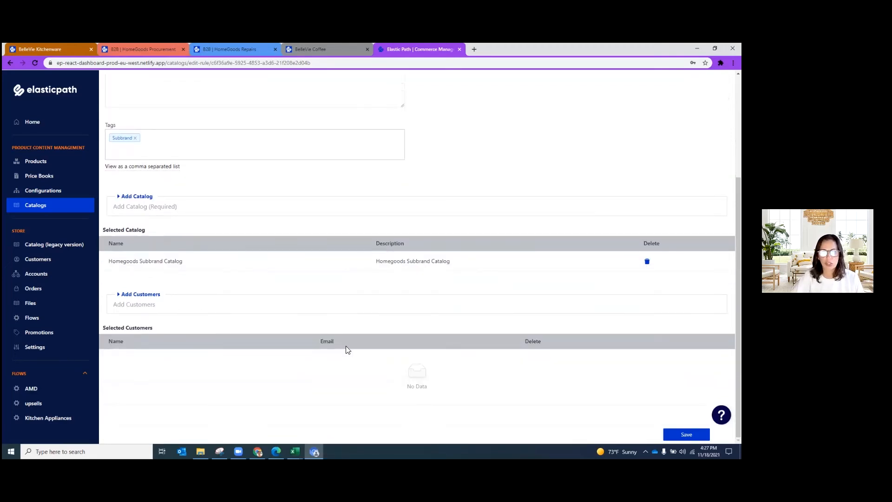
pyautogui.scroll(3, 329, 325)
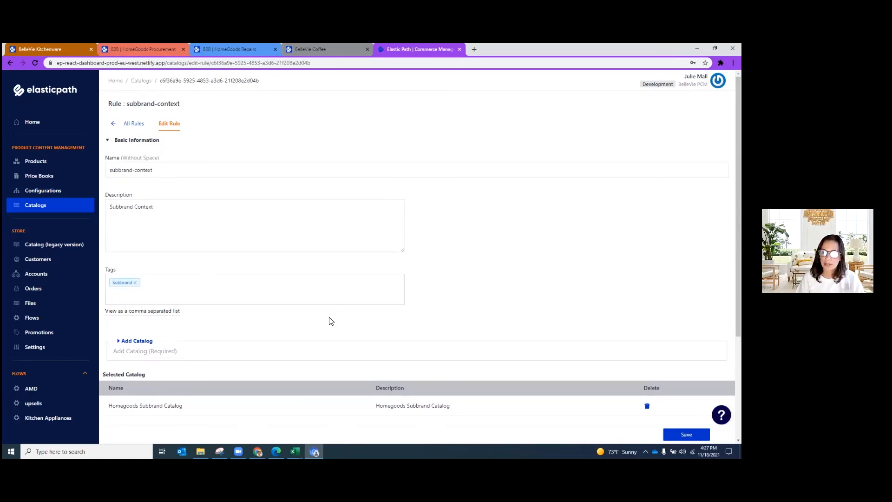
pyautogui.click(130, 123)
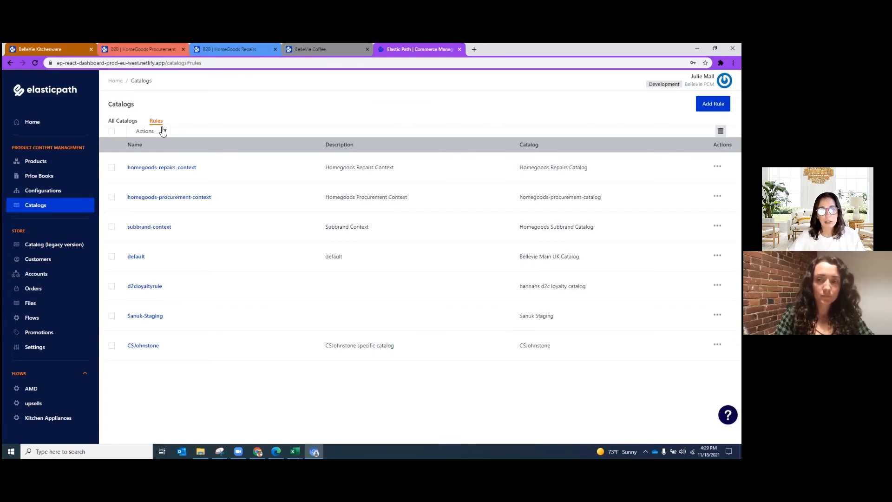
# Step: Start a new hierarchy in the configurations and name it Loyalty Customers
pyautogui.click(43, 191)
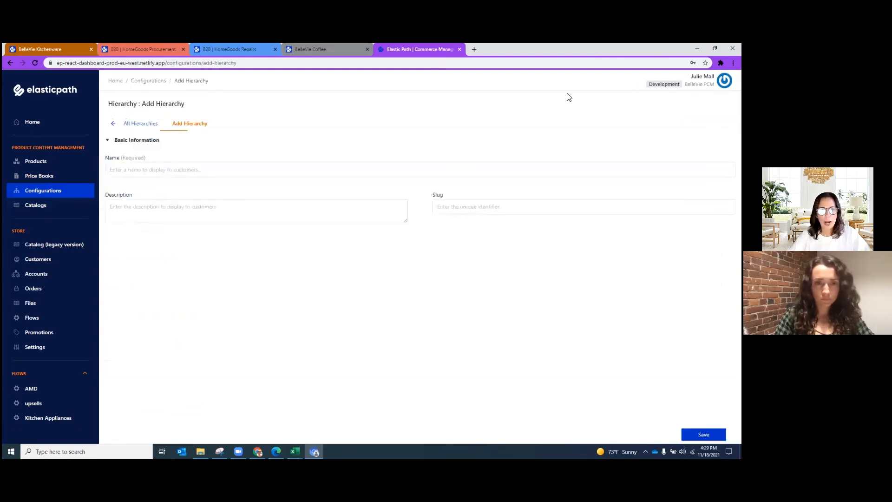
pyautogui.click(171, 175)
pyautogui.write('L')
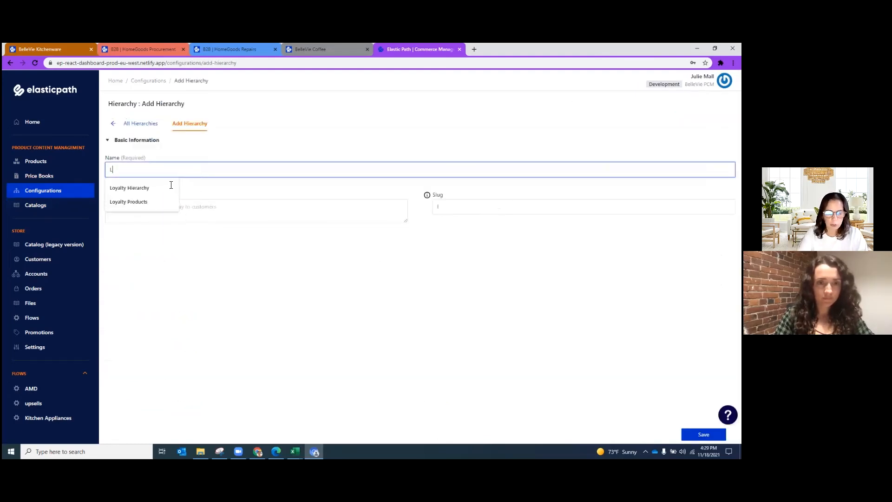
pyautogui.write('oyalty Hierarchy')
pyautogui.press('BackSpace')
pyautogui.press('BackSpace')
pyautogui.press('BackSpace')
pyautogui.press('BackSpace')
pyautogui.press('BackSpace')
pyautogui.press('BackSpace')
pyautogui.press('BackSpace')
pyautogui.press('BackSpace')
pyautogui.press('BackSpace')
pyautogui.write('Customers')
# Step: Reuse the name Loyalty Customers as the hierarchy's description, save it and locate it in the hierarchy list
pyautogui.hotkey('ctrl', 'a')
pyautogui.hotkey('ctrl', 'c')
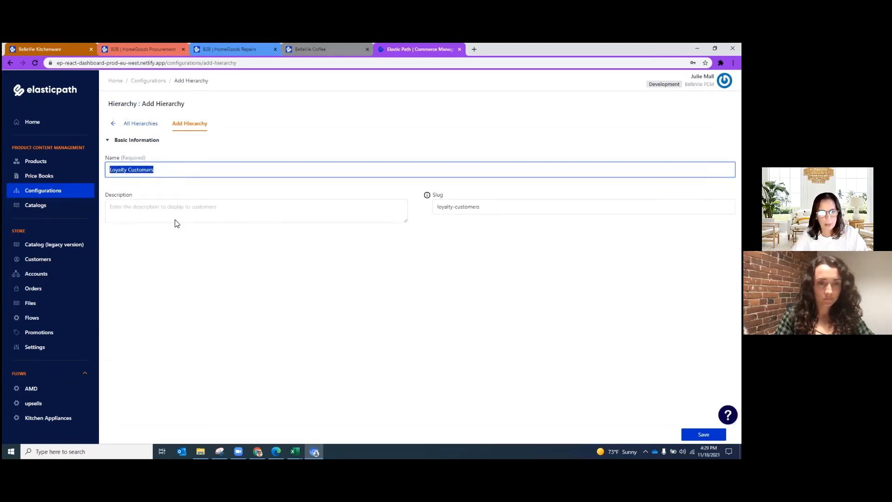
pyautogui.click(180, 211)
pyautogui.hotkey('ctrl', 'v')
pyautogui.click(703, 434)
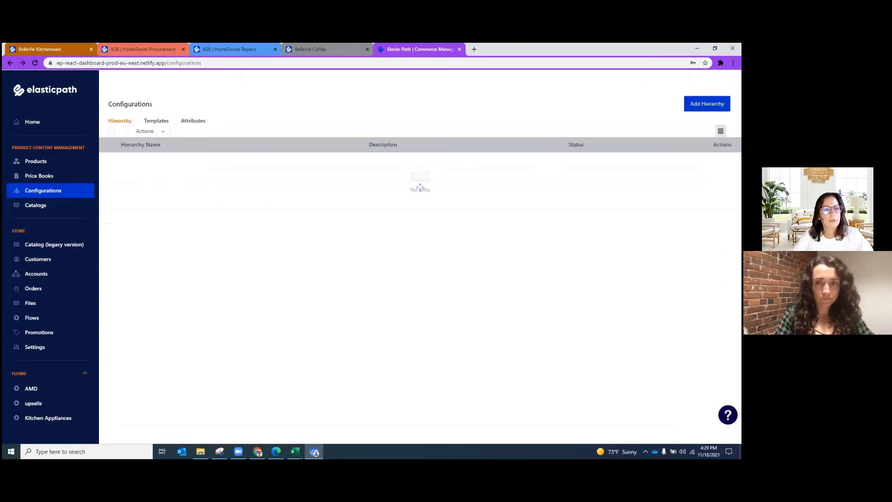
pyautogui.scroll(-6, 161, 392)
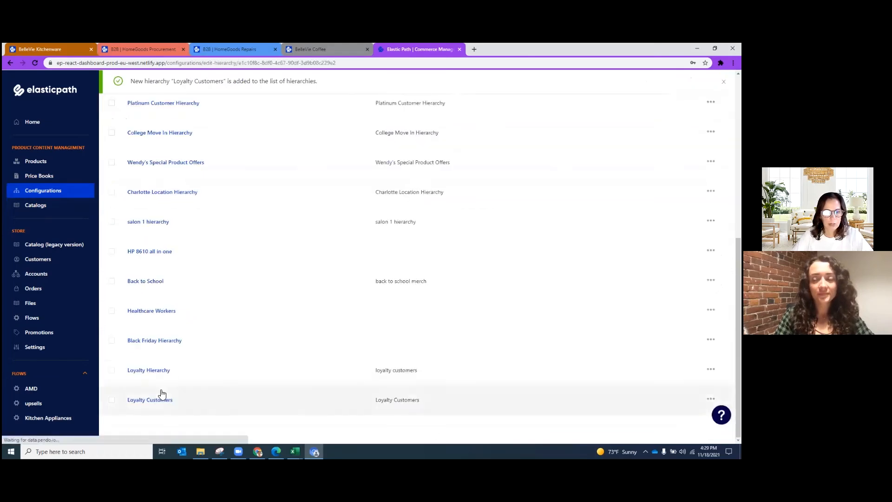
# Step: Create a parent node named Holiday Merchandise in the Loyalty Customers hierarchy, reusing the name as its description
pyautogui.click(160, 395)
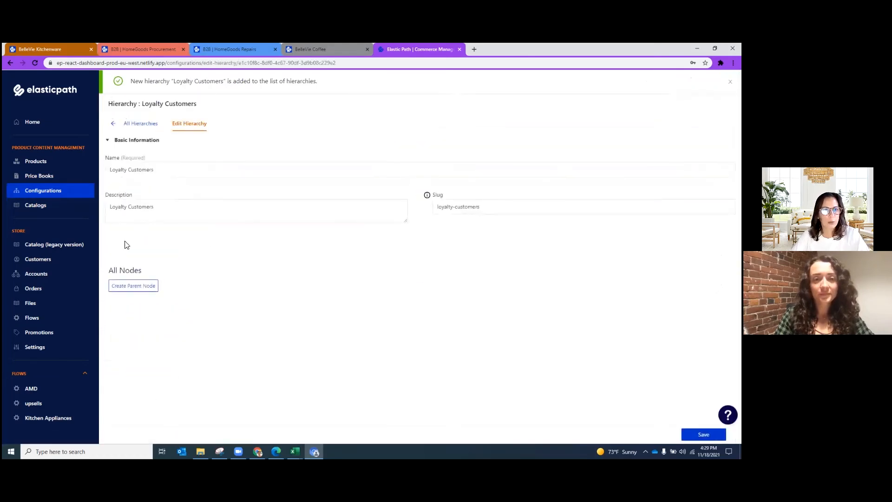
pyautogui.click(139, 287)
pyautogui.click(327, 153)
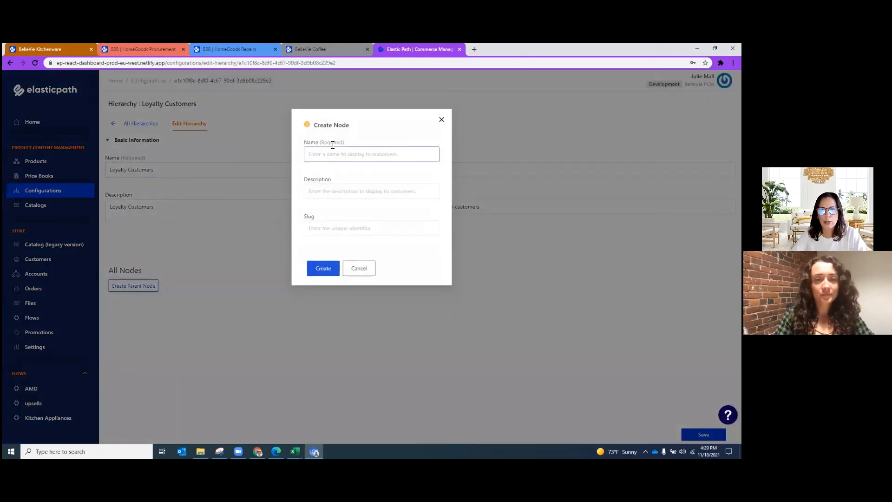
pyautogui.write('Holiday ')
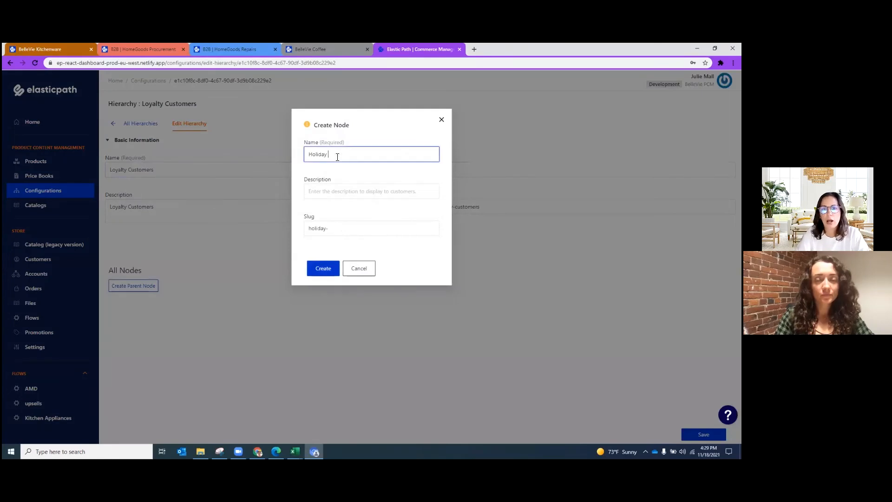
pyautogui.write('Merchandise')
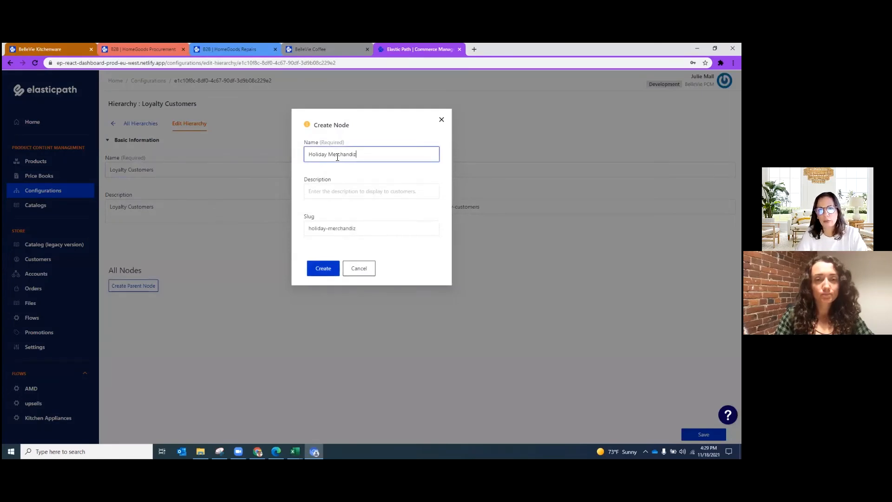
pyautogui.hotkey('ctrl', 'a')
pyautogui.hotkey('ctrl', 'c')
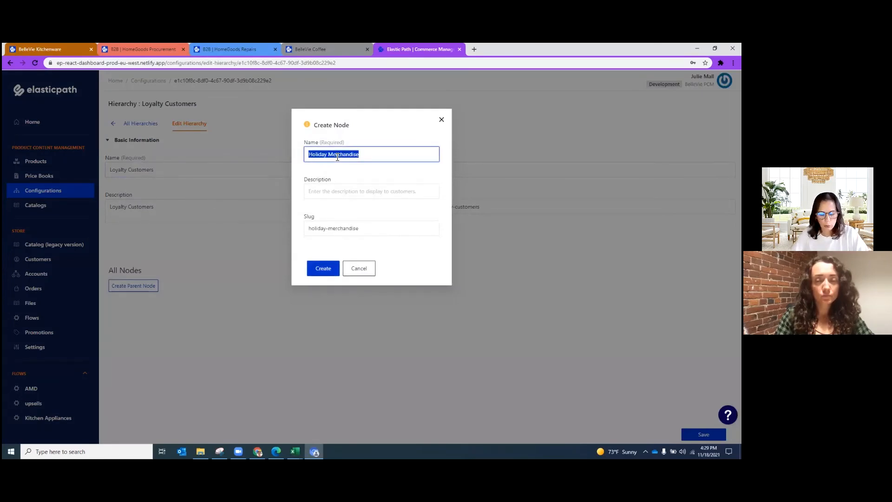
pyautogui.click(338, 191)
pyautogui.hotkey('ctrl', 'v')
pyautogui.click(327, 269)
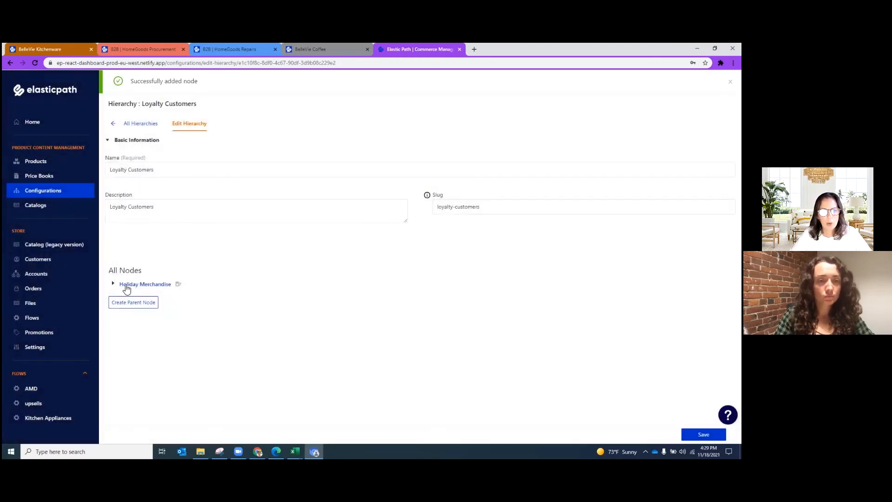
# Step: Create a child node named Coffee Syrups under the Holiday Merchandise node
pyautogui.click(113, 284)
pyautogui.click(138, 303)
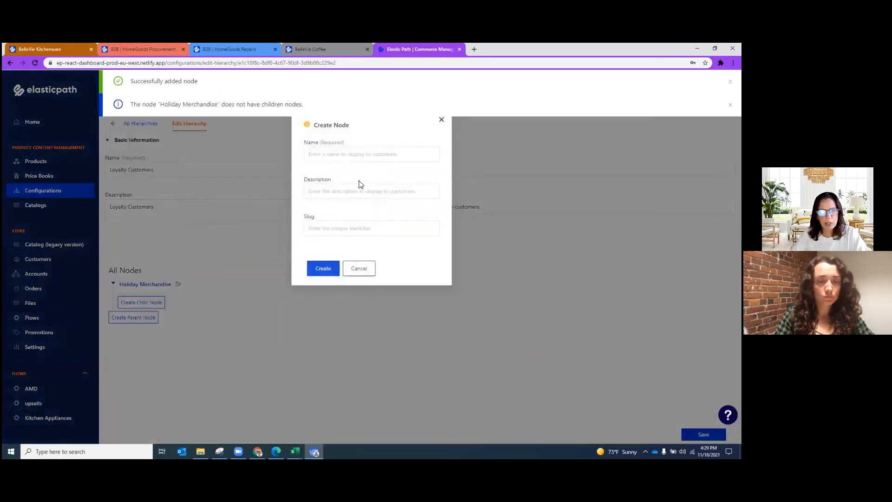
pyautogui.click(347, 161)
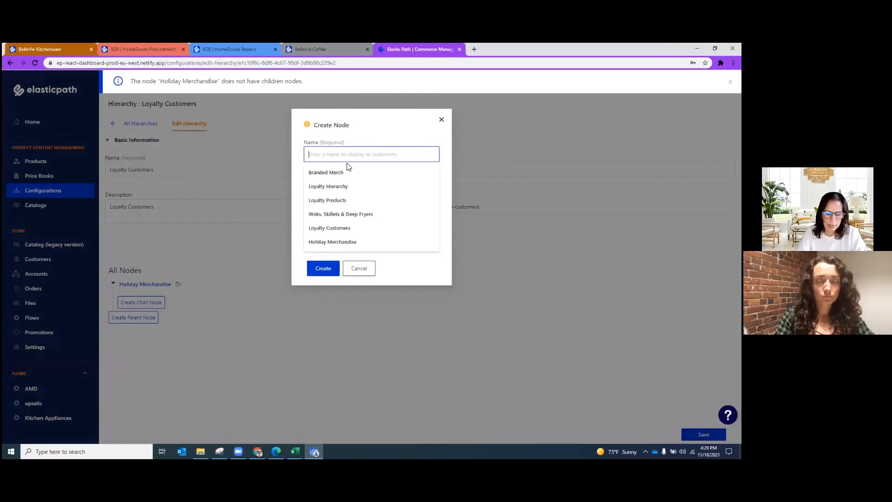
pyautogui.write('Coff')
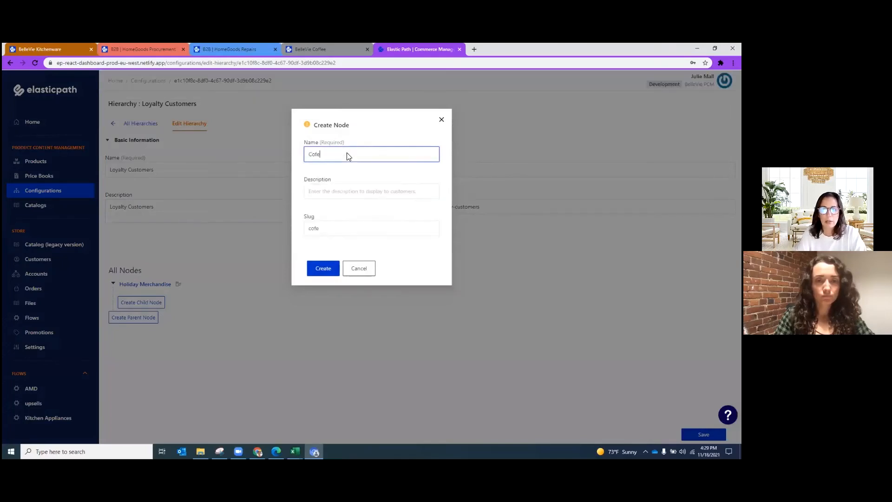
pyautogui.write('ee Syrups')
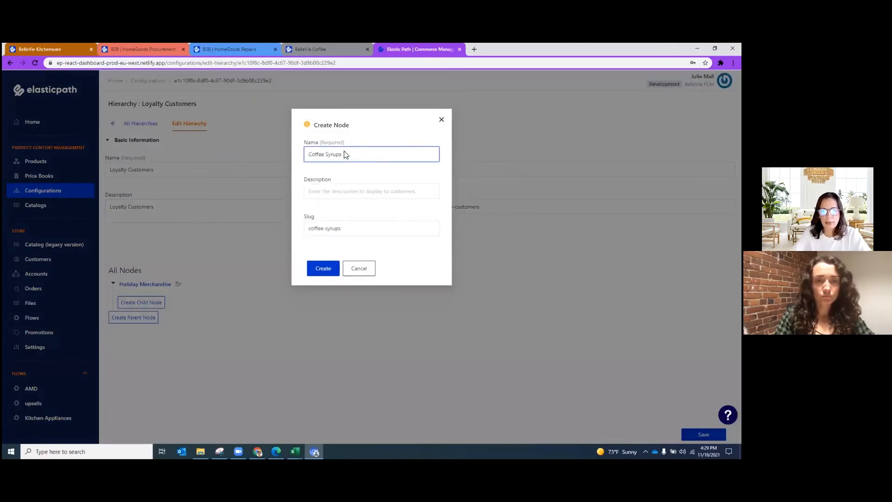
pyautogui.click(323, 268)
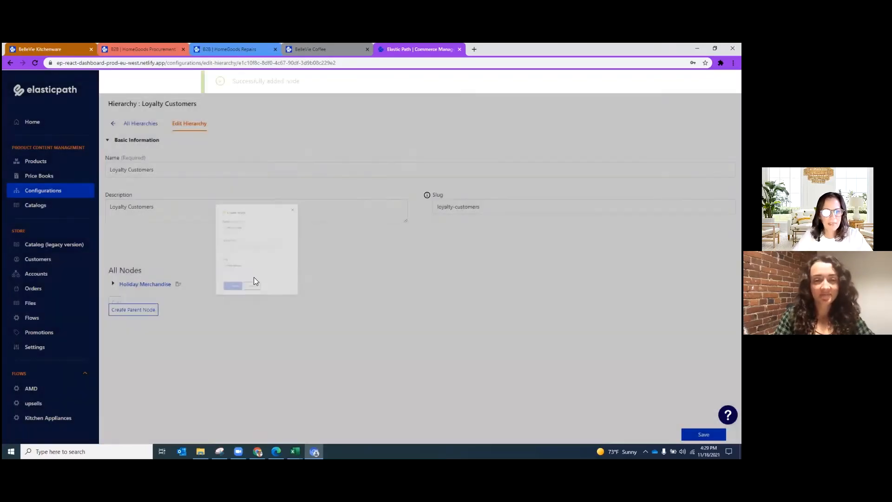
# Step: Open the Coffee Syrups node, browse the SKUs available to add and return to the Loyalty Customers hierarchy
pyautogui.click(113, 283)
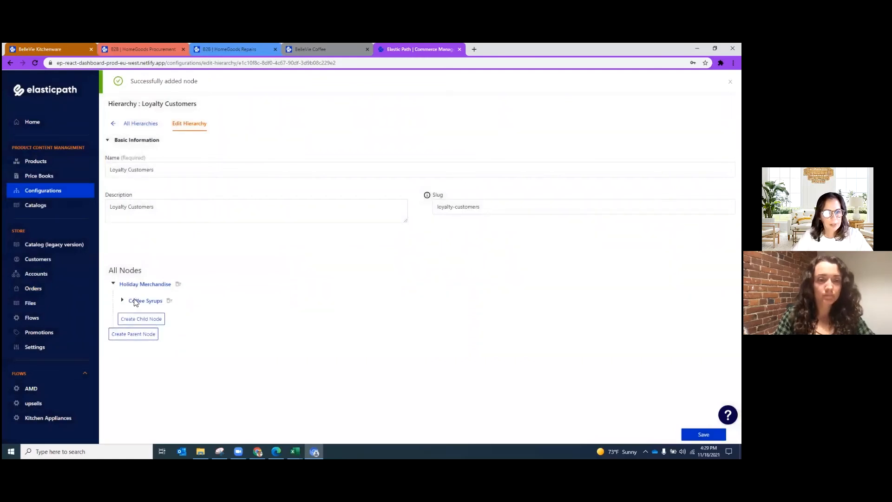
pyautogui.click(137, 299)
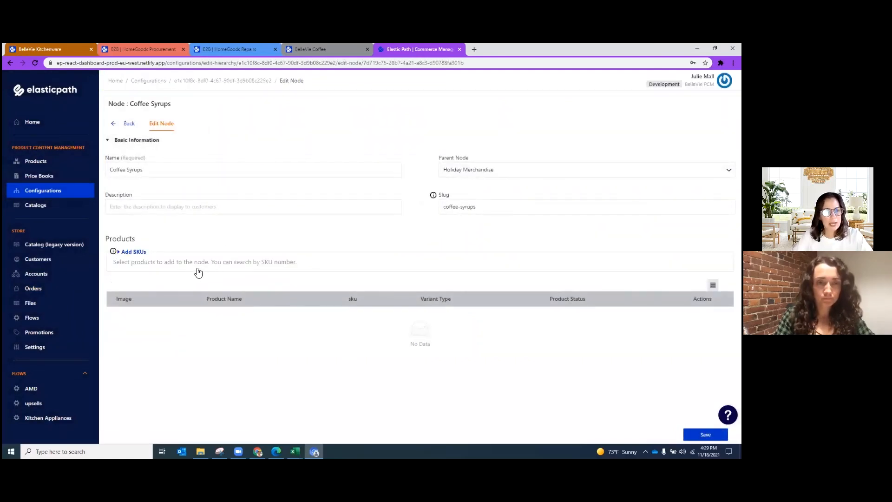
pyautogui.click(198, 267)
pyautogui.scroll(-3, 139, 324)
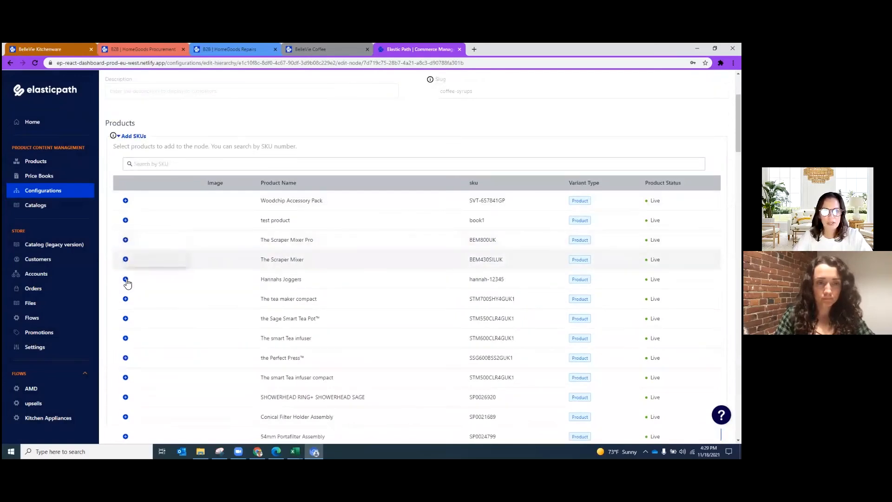
pyautogui.scroll(-10, 567, 319)
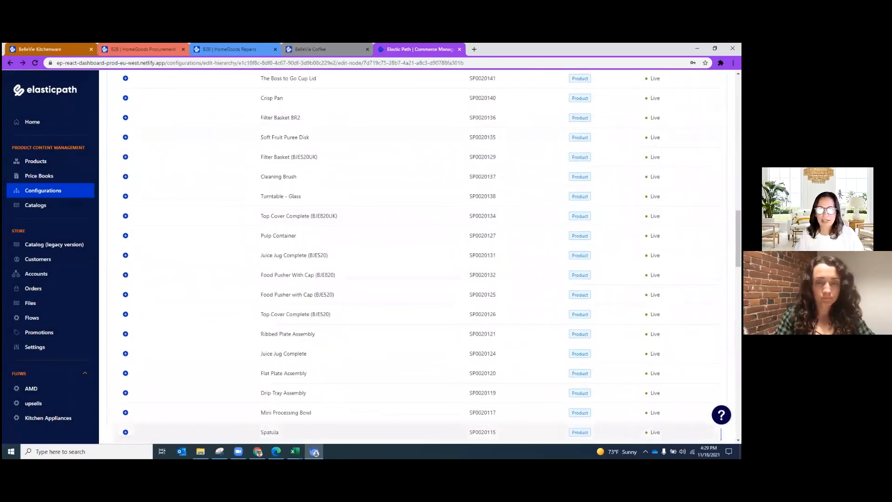
pyautogui.click(719, 433)
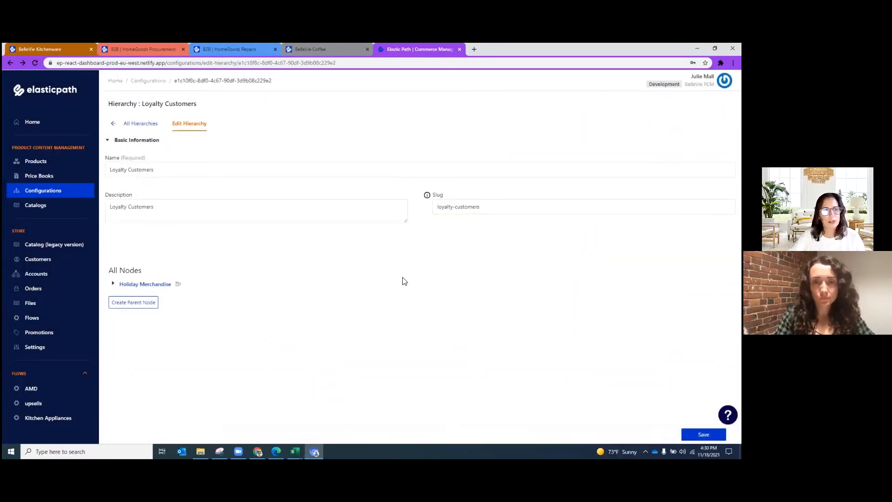
# Step: Start a new catalog and name it Loyalty Catalog
pyautogui.click(42, 206)
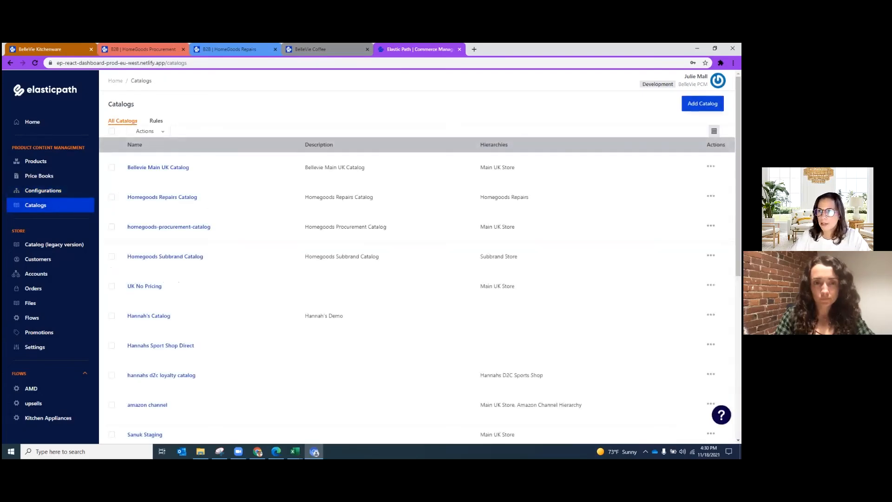
pyautogui.click(703, 104)
pyautogui.click(170, 172)
pyautogui.write('Loyalty Hierarchy')
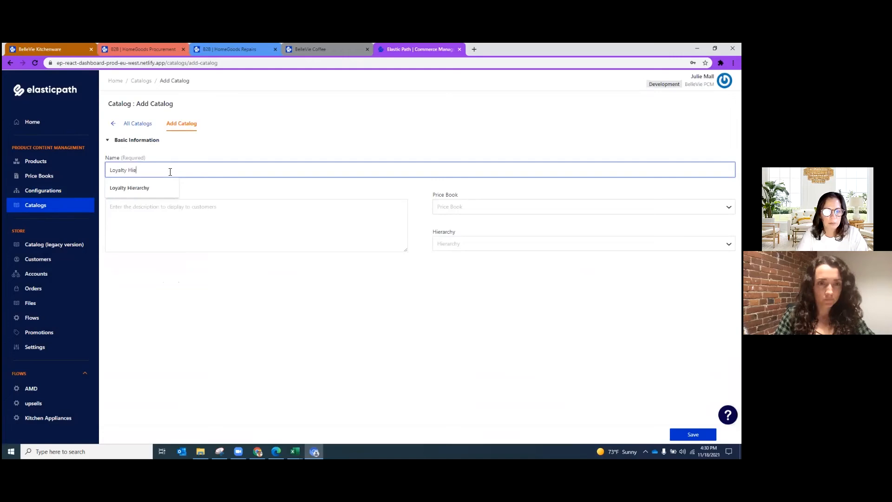
pyautogui.press('BackSpace')
pyautogui.press('BackSpace')
pyautogui.press('BackSpace')
pyautogui.press('BackSpace')
pyautogui.press('BackSpace')
pyautogui.press('BackSpace')
pyautogui.press('BackSpace')
pyautogui.press('BackSpace')
pyautogui.press('BackSpace')
pyautogui.press('BackSpace')
pyautogui.write('Cata')
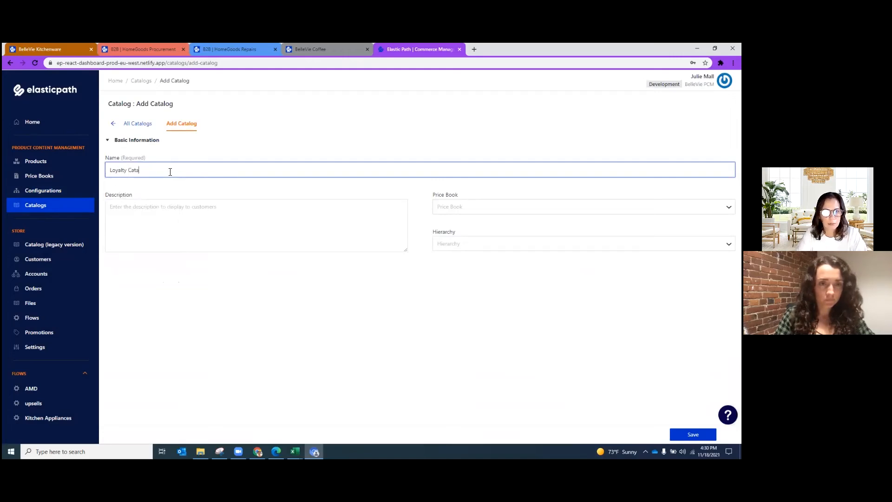
pyautogui.write('log')
# Step: Assign the bellevie-base-uk price book and the Main UK Store and Loyalty Customers hierarchies to the new catalog
pyautogui.click(442, 209)
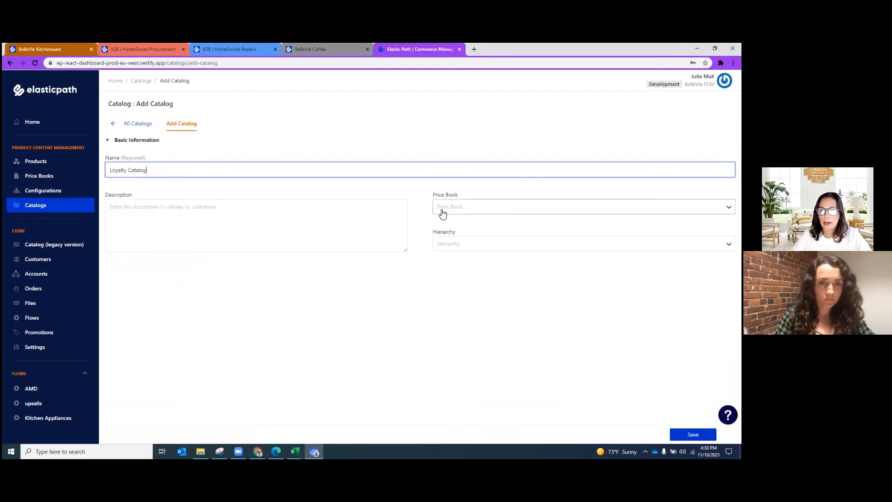
pyautogui.click(449, 227)
pyautogui.click(440, 247)
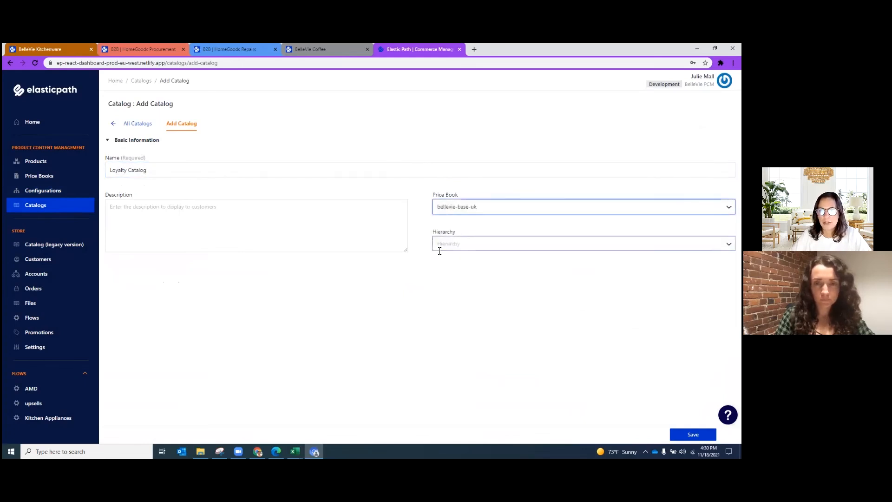
pyautogui.click(444, 262)
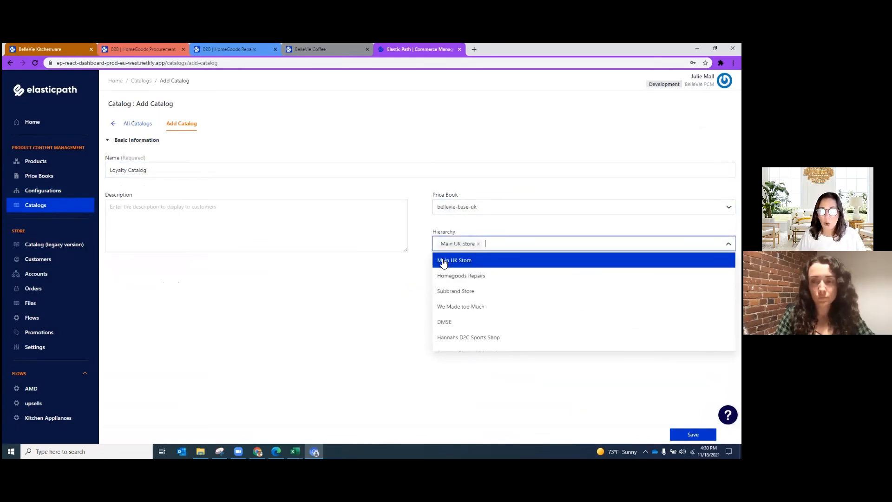
pyautogui.scroll(-5, 447, 267)
pyautogui.click(474, 347)
pyautogui.click(449, 405)
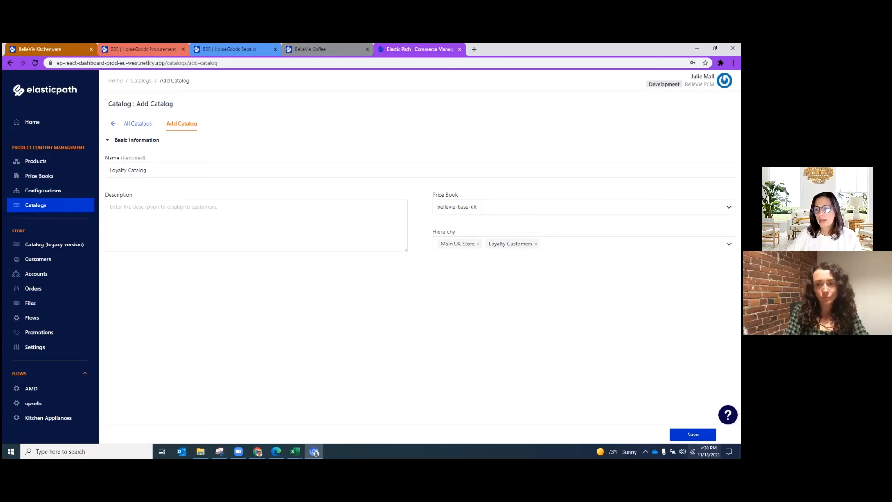
# Step: Save the Loyalty Catalog and locate it in the list of catalogs
pyautogui.click(693, 434)
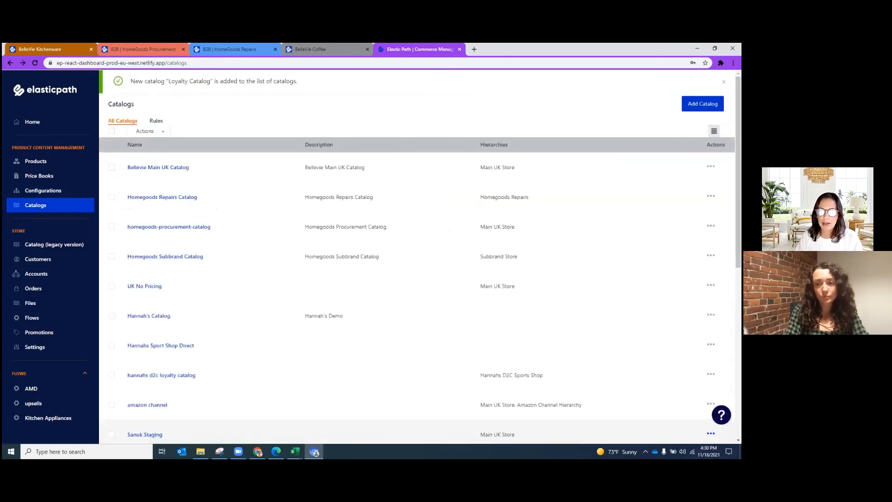
pyautogui.scroll(-7, 507, 361)
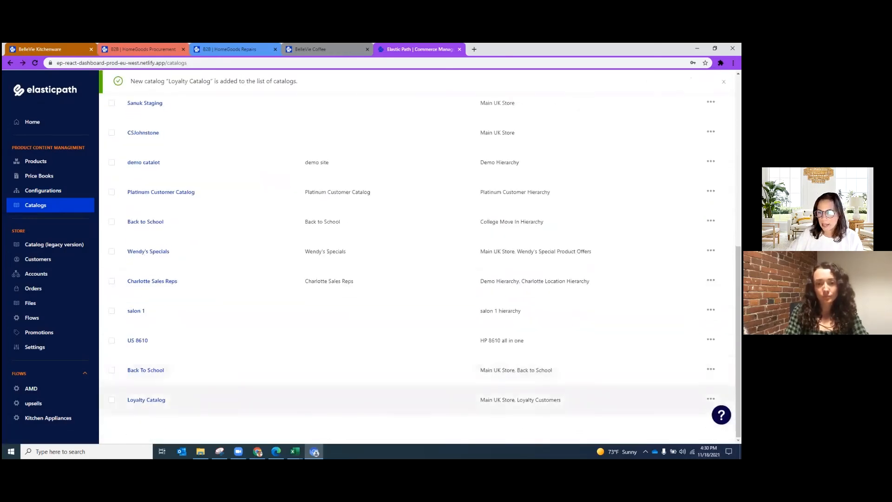
pyautogui.scroll(3, 170, 117)
pyautogui.scroll(4, 170, 116)
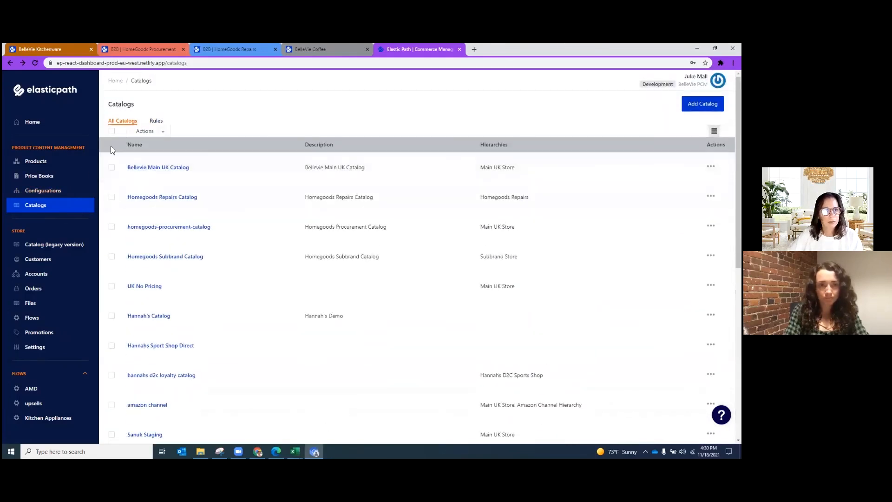
# Step: Start a new catalog rule named LoyaltyCatalog, without a space, with the description Loyalty Catalog
pyautogui.click(156, 121)
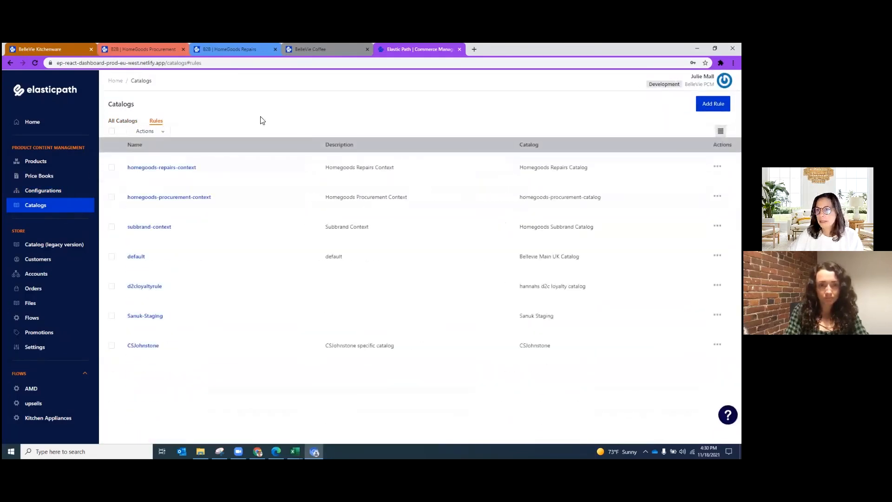
pyautogui.click(713, 104)
pyautogui.click(126, 167)
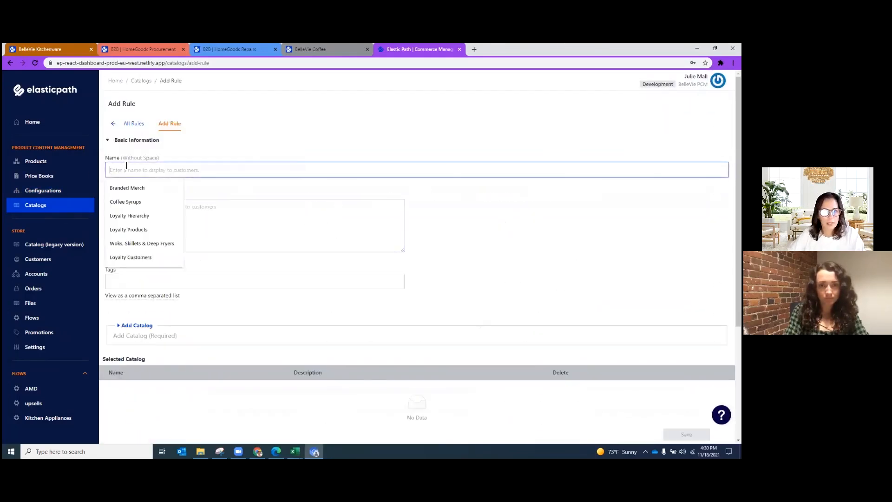
pyautogui.write('Loyalty C')
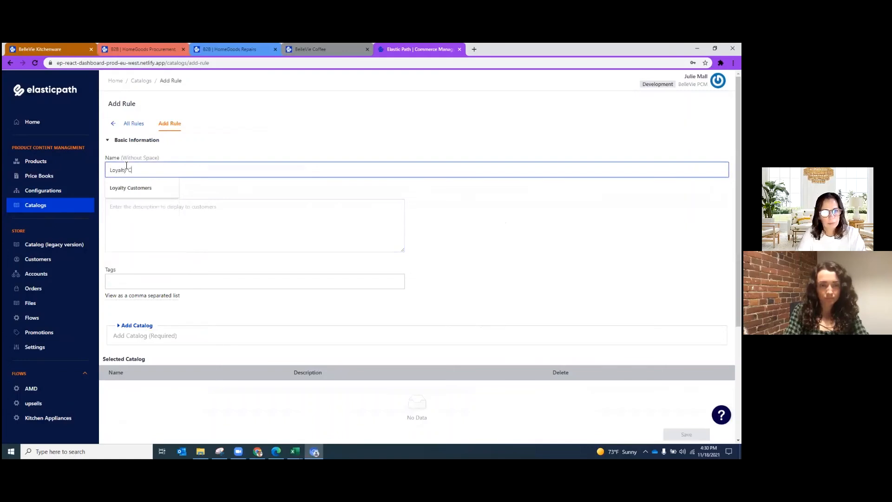
pyautogui.write('atalog')
pyautogui.hotkey('ctrl', 'a')
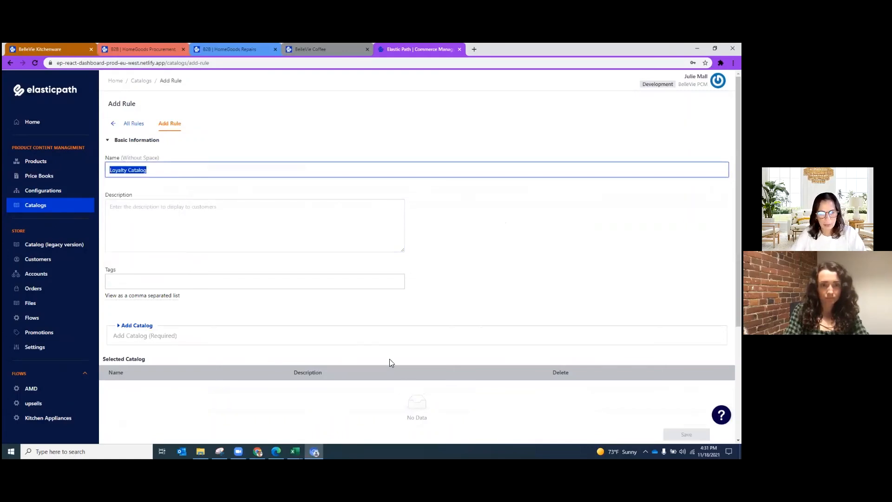
pyautogui.hotkey('ctrl', 'c')
pyautogui.click(219, 205)
pyautogui.hotkey('ctrl', 'v')
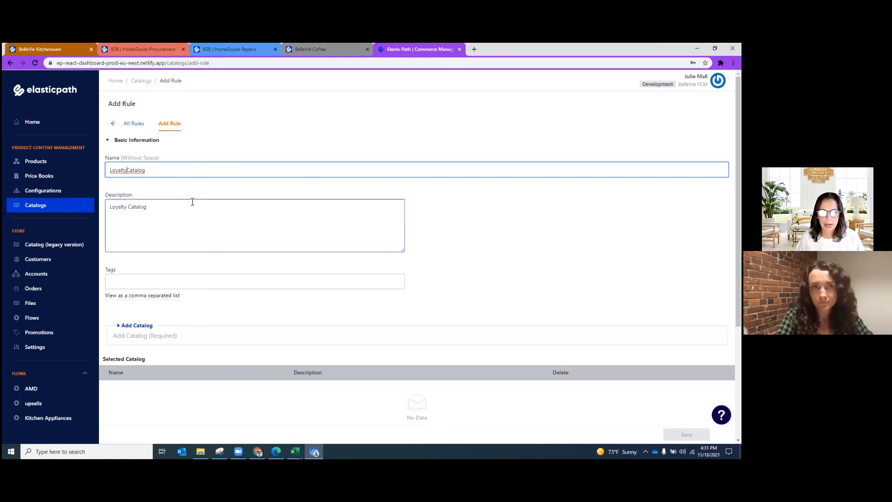
# Step: Add the tag Loyalty to the new rule and bring its catalog and customer sections into view
pyautogui.click(153, 280)
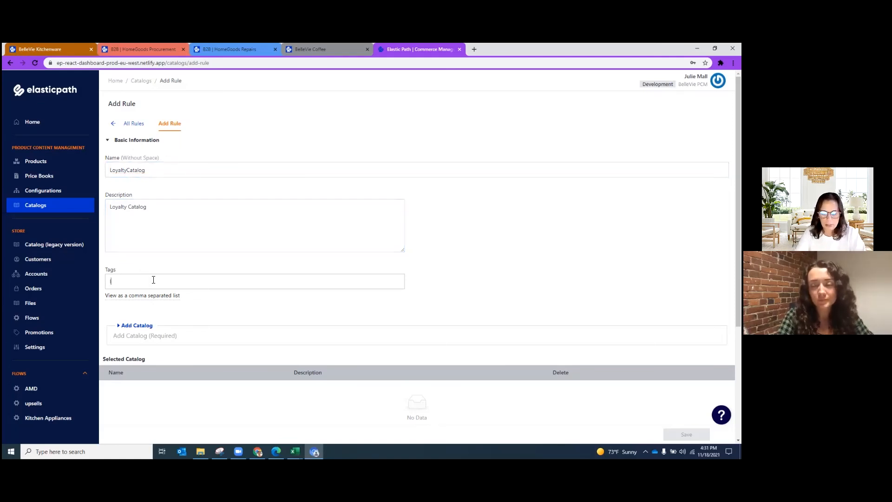
pyautogui.write('Loyalty')
pyautogui.press('Return')
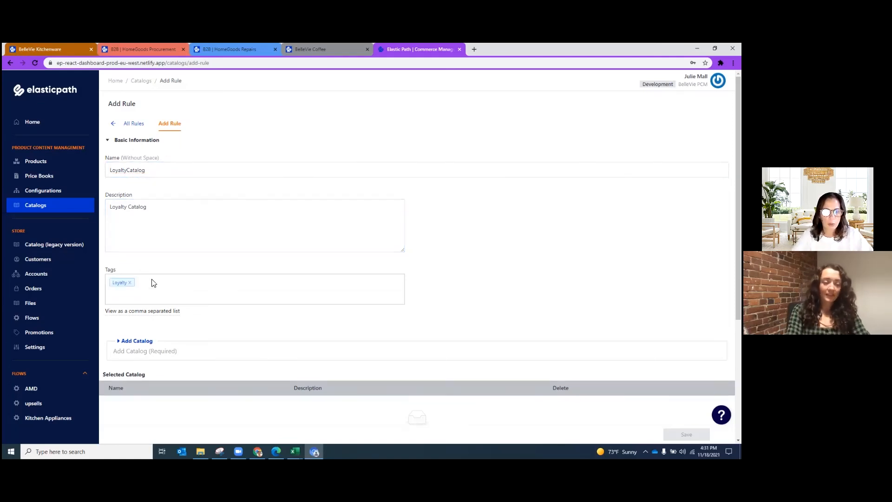
pyautogui.scroll(-3, 345, 269)
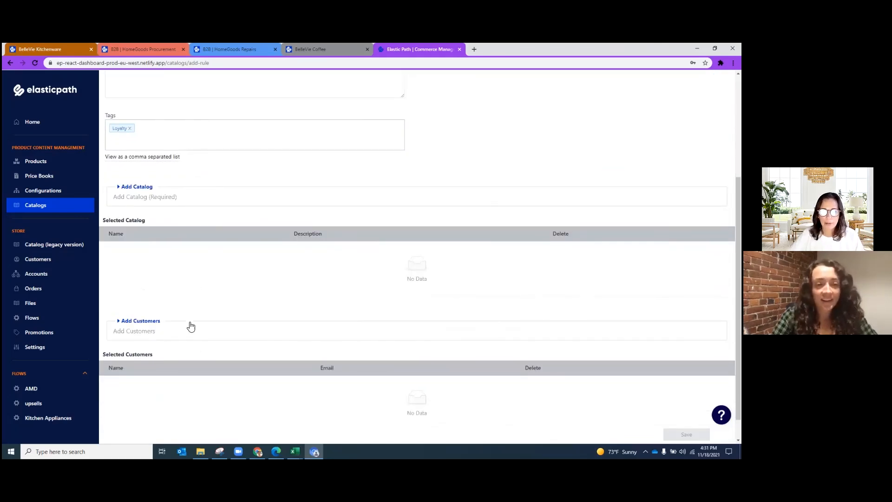